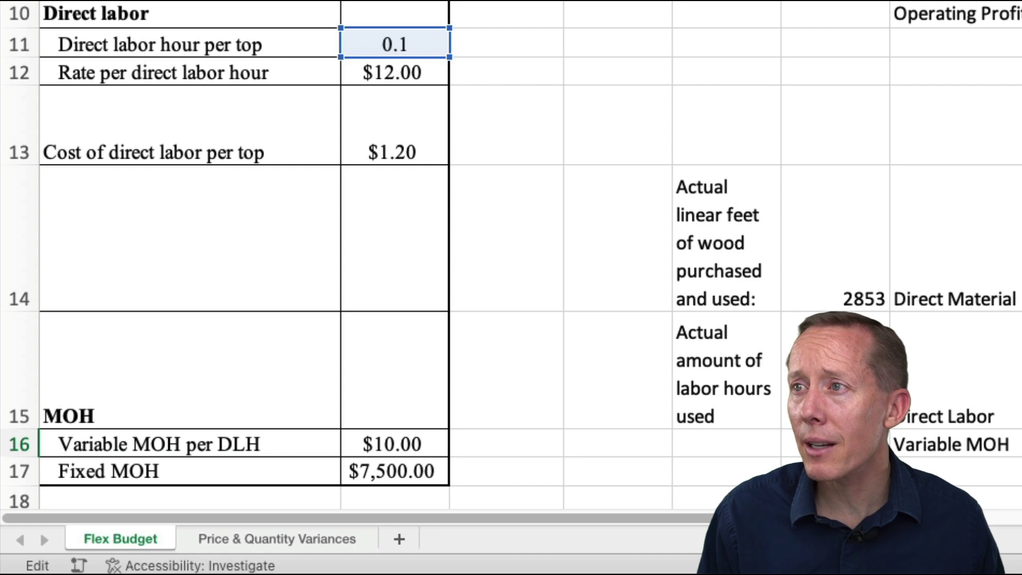
Complete the Variable MOH formula for Standard Quantity Allowed x Standard Price as =B11*C3*B16, and compare it with the flexible budget's VMOH.
{"action": "left_click", "coordinate": [397, 442]}
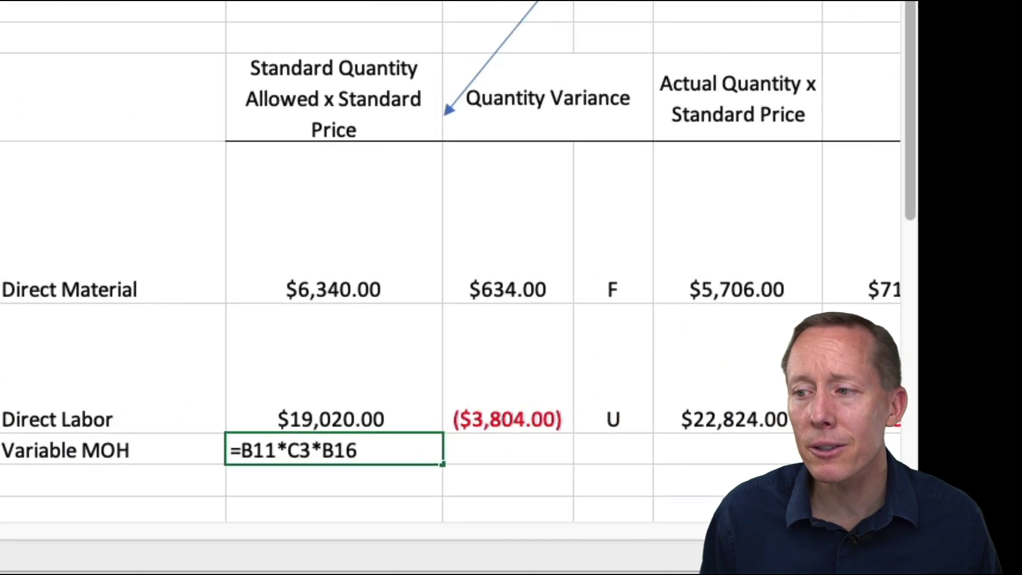
{"action": "key", "text": "Return"}
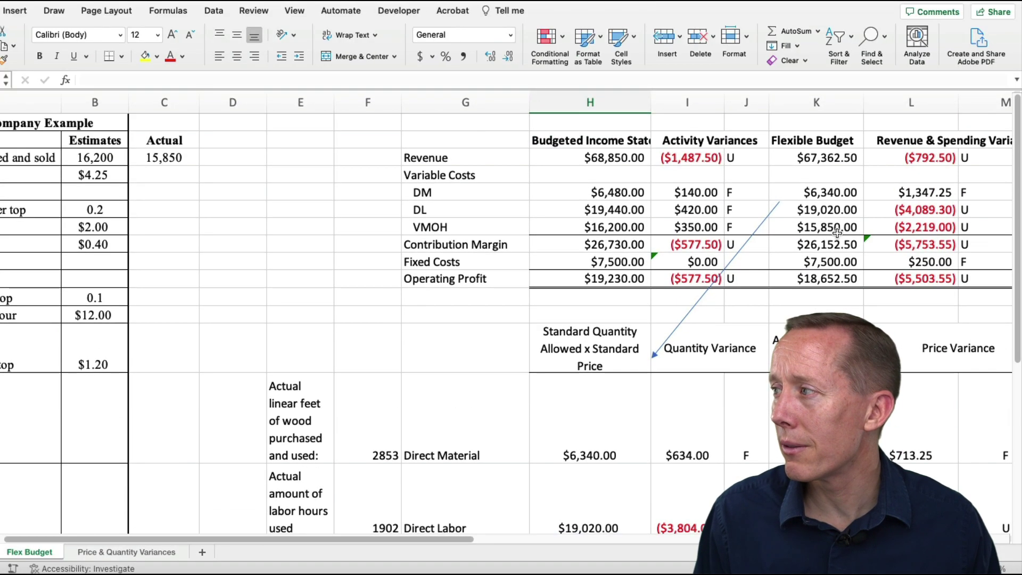
{"action": "left_click", "coordinate": [836, 226]}
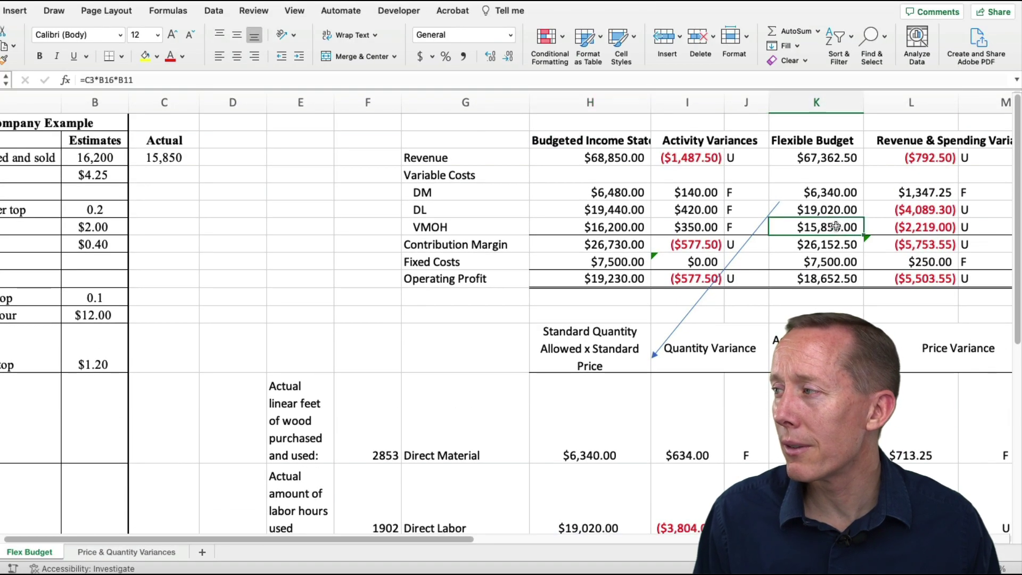
Link the Variable MOH cell under Actual Quantity x Actual Price to the actual income statement's VMOH with =N7.
{"action": "scroll", "coordinate": [744, 332], "scroll_direction": "down", "scroll_amount": 4}
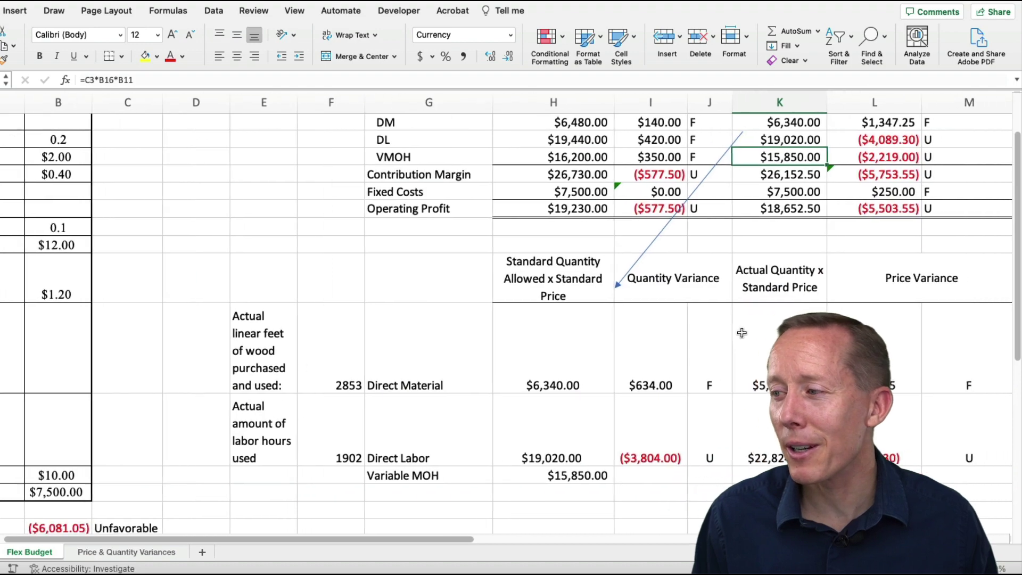
{"action": "scroll", "coordinate": [743, 332], "scroll_direction": "right", "scroll_amount": 5}
{"action": "scroll", "coordinate": [743, 331], "scroll_direction": "right", "scroll_amount": 3}
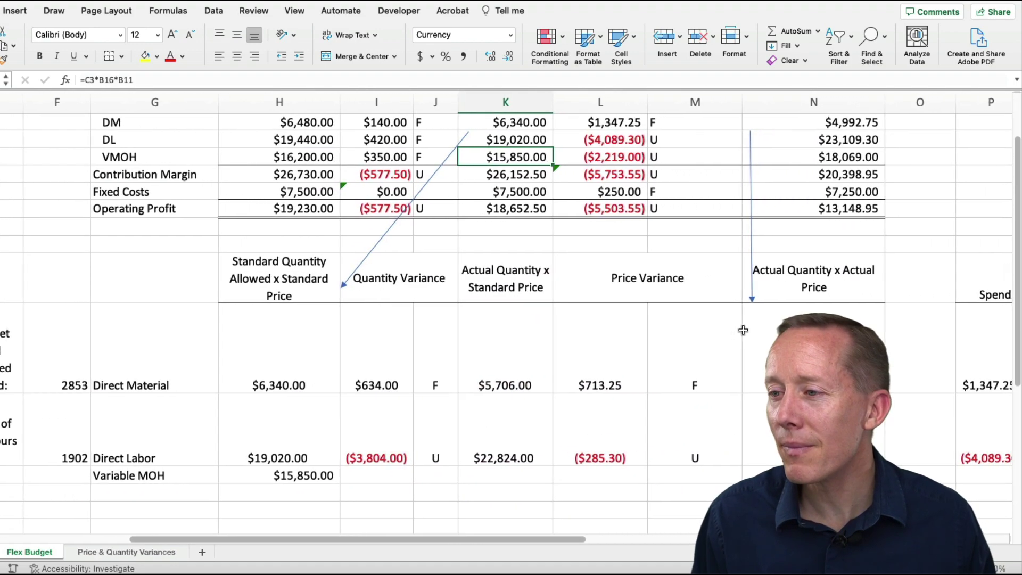
{"action": "scroll", "coordinate": [743, 332], "scroll_direction": "up", "scroll_amount": 1}
{"action": "left_click", "coordinate": [693, 487]}
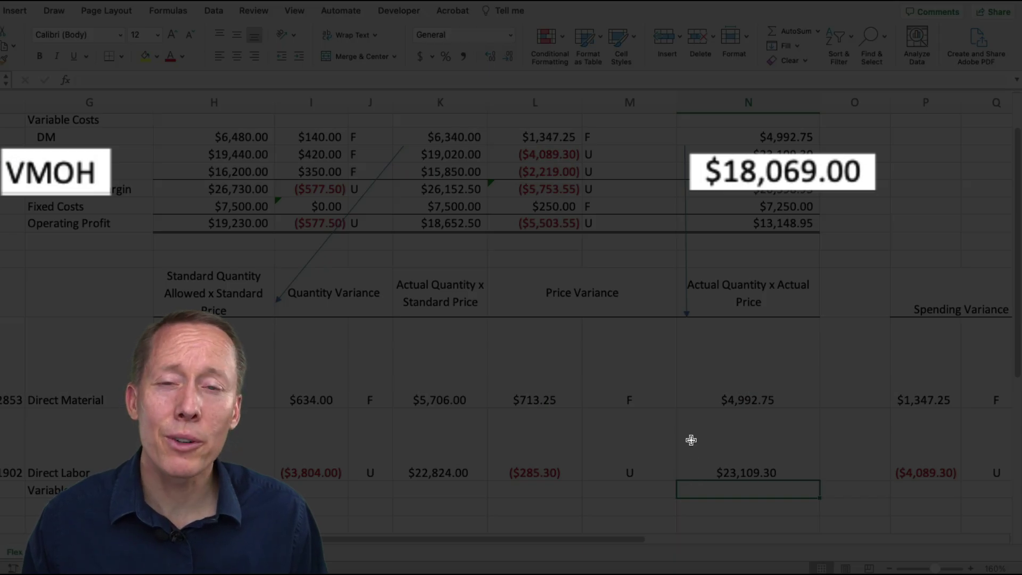
{"action": "scroll", "coordinate": [713, 229], "scroll_direction": "up", "scroll_amount": 3}
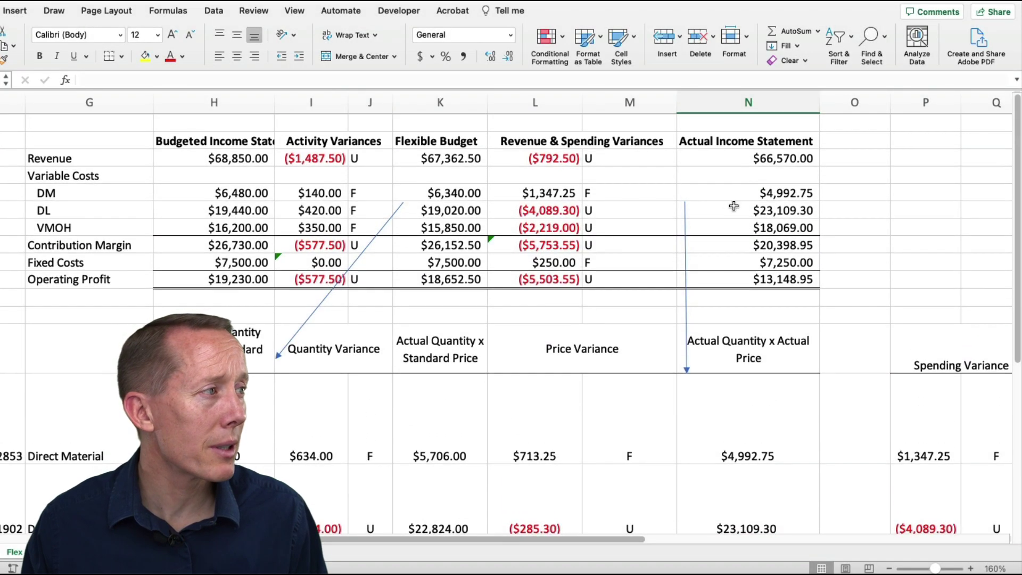
{"action": "type", "text": "="}
{"action": "left_click", "coordinate": [737, 223]}
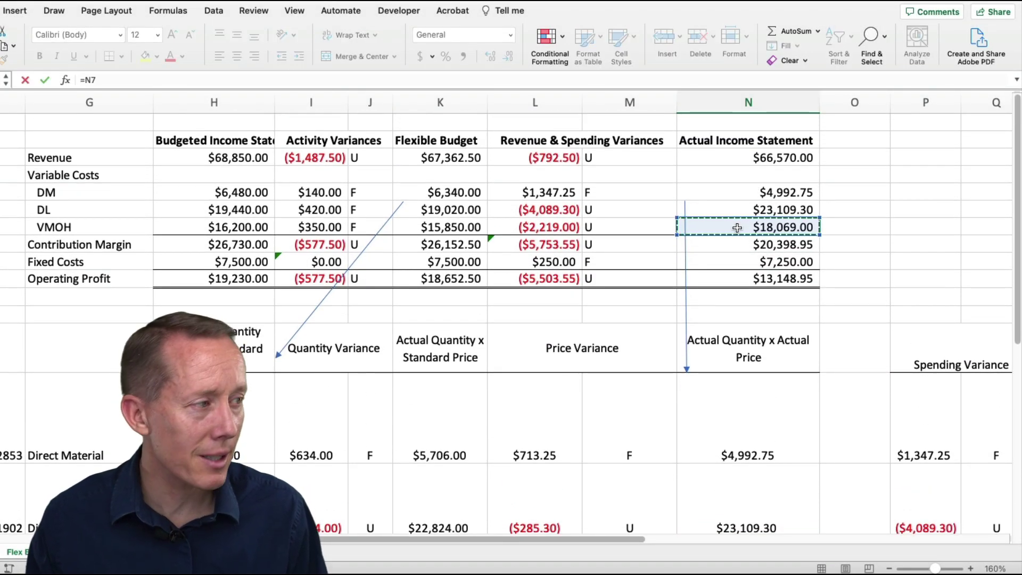
{"action": "key", "text": "Return"}
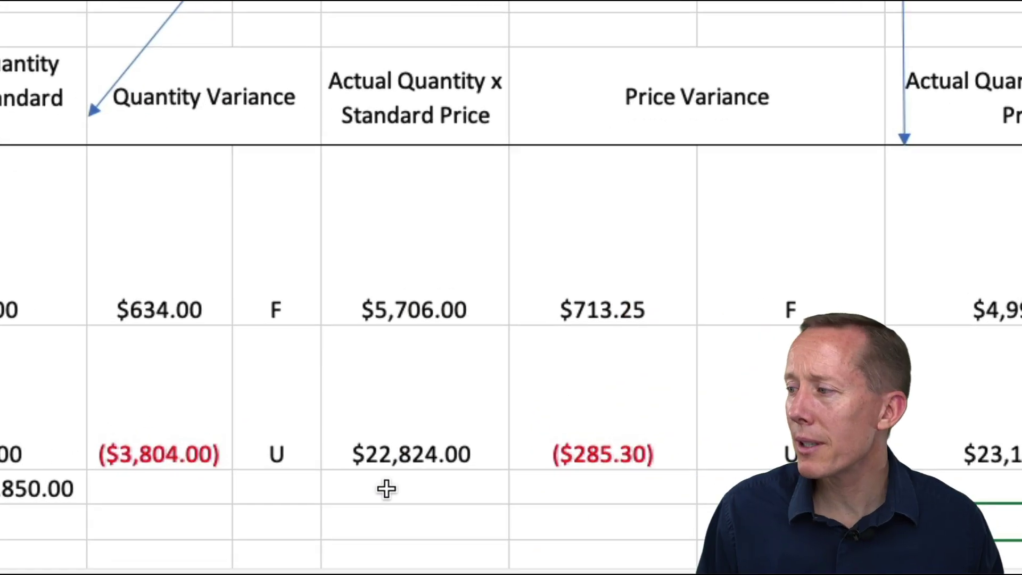
Calculate Variable MOH under Actual Quantity x Standard Price as actual labor hours used times the variable MOH rate per DLH, =F15*B16.
{"action": "left_click", "coordinate": [386, 489]}
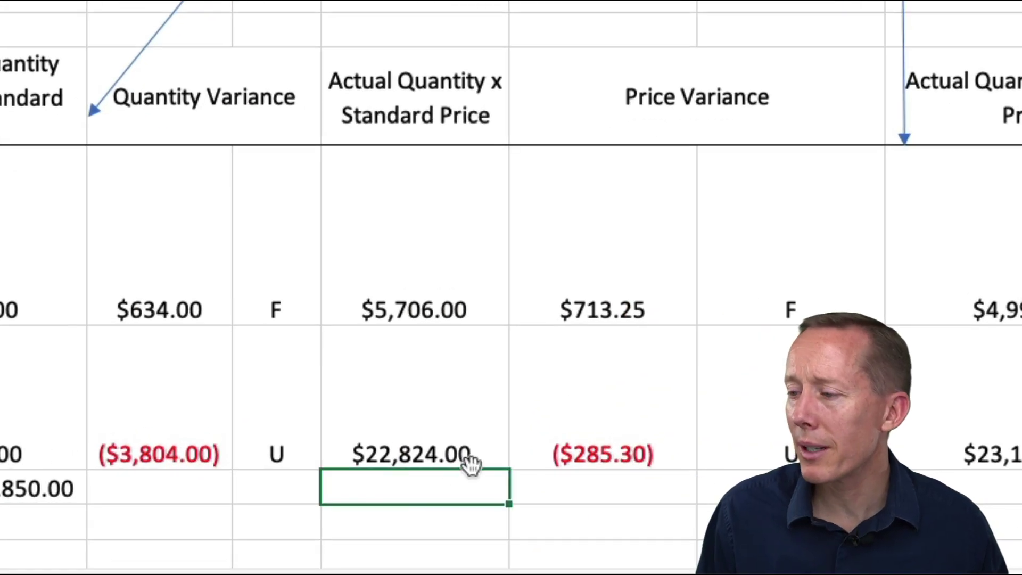
{"action": "type", "text": "="}
{"action": "left_click", "coordinate": [429, 434]}
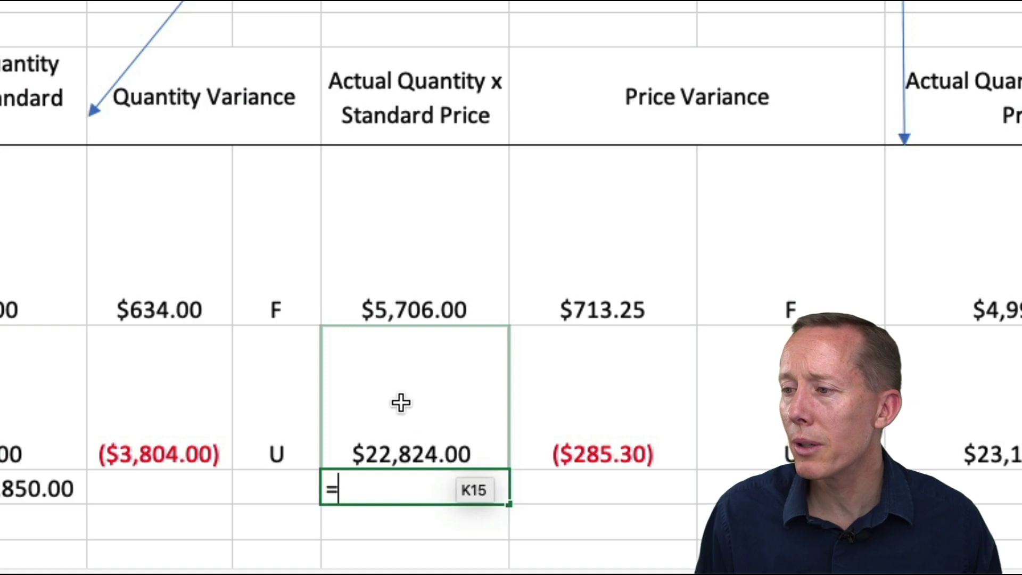
{"action": "scroll", "coordinate": [403, 402], "scroll_direction": "left", "scroll_amount": 3}
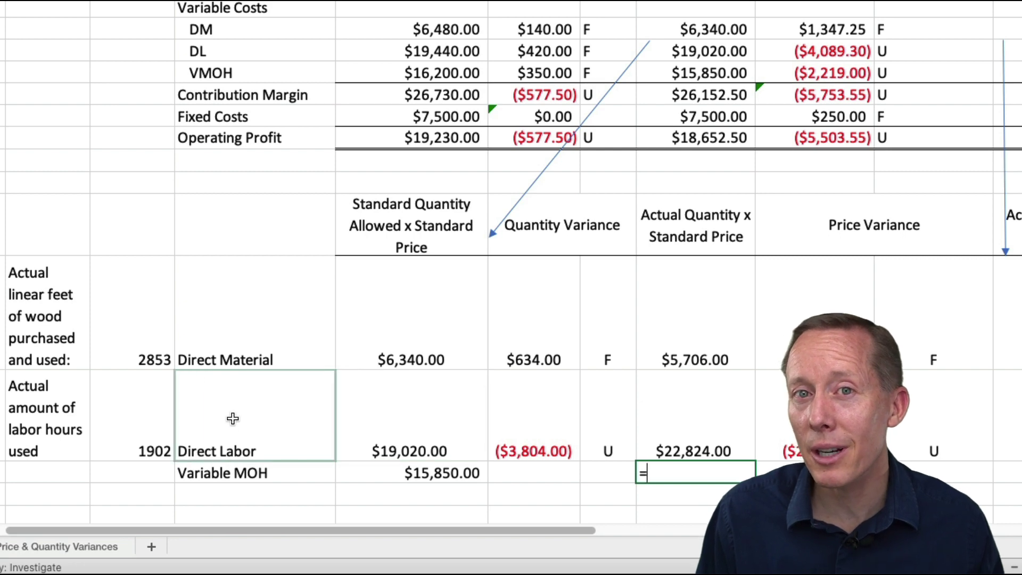
{"action": "left_click", "coordinate": [133, 416]}
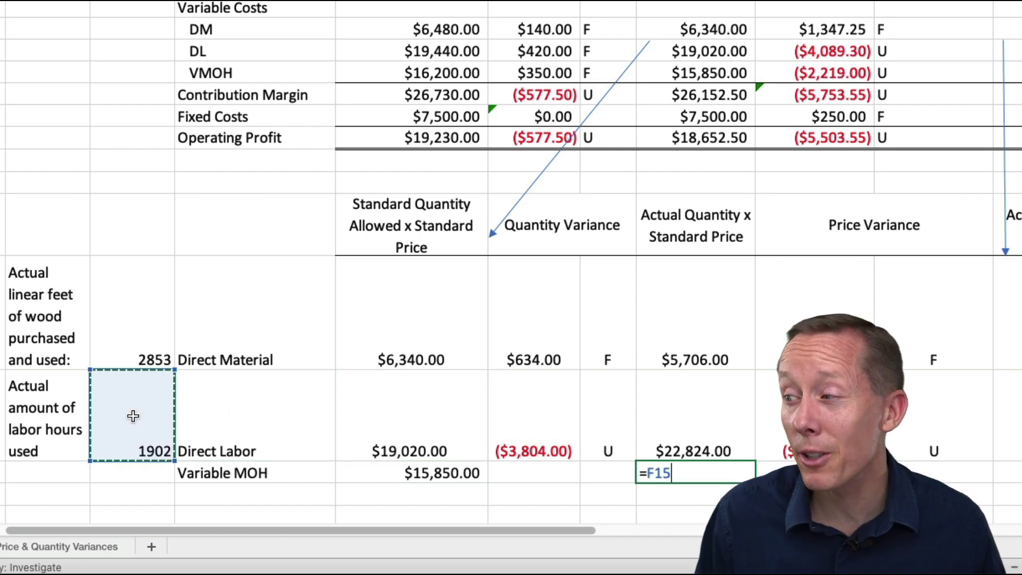
{"action": "type", "text": "*"}
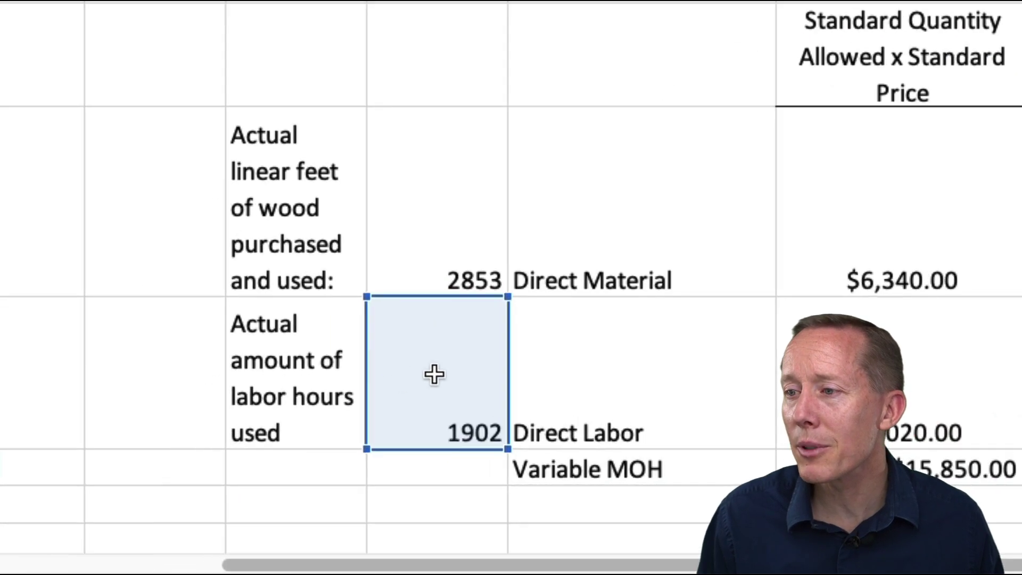
{"action": "key", "text": "ctrl+Page_Up"}
{"action": "scroll", "coordinate": [580, 404], "scroll_direction": "right", "scroll_amount": 2}
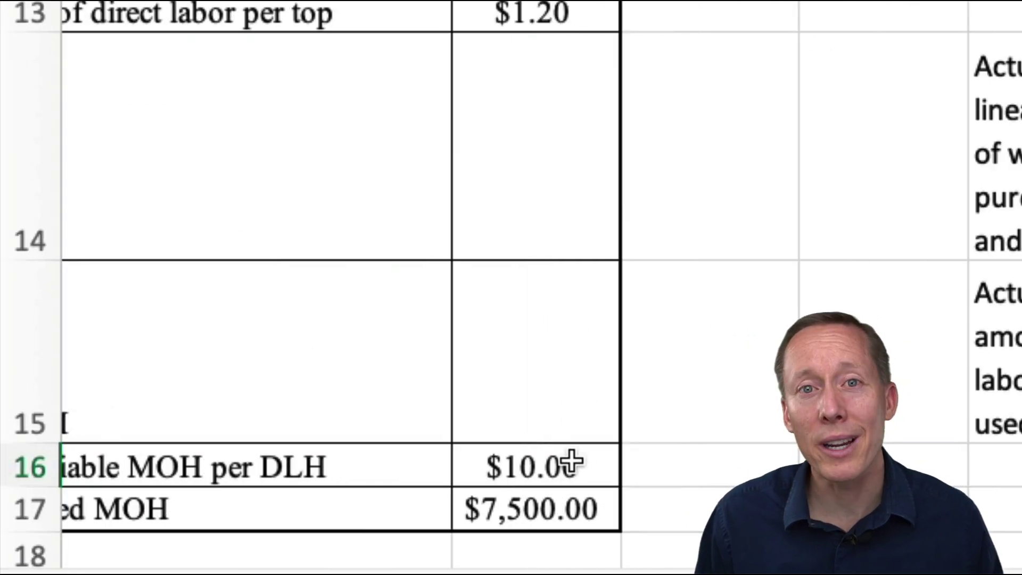
{"action": "left_click", "coordinate": [573, 463]}
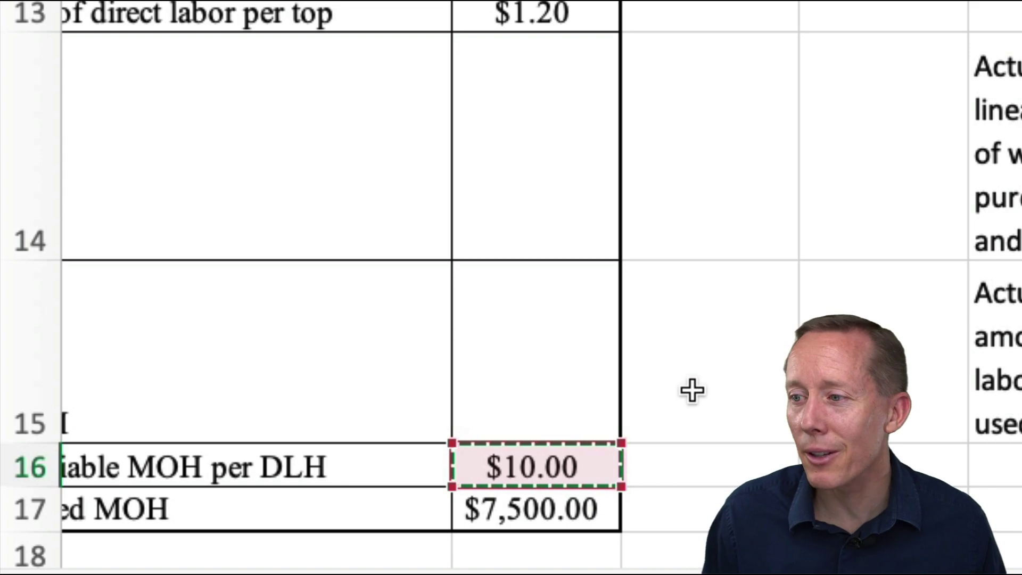
{"action": "key", "text": "Return"}
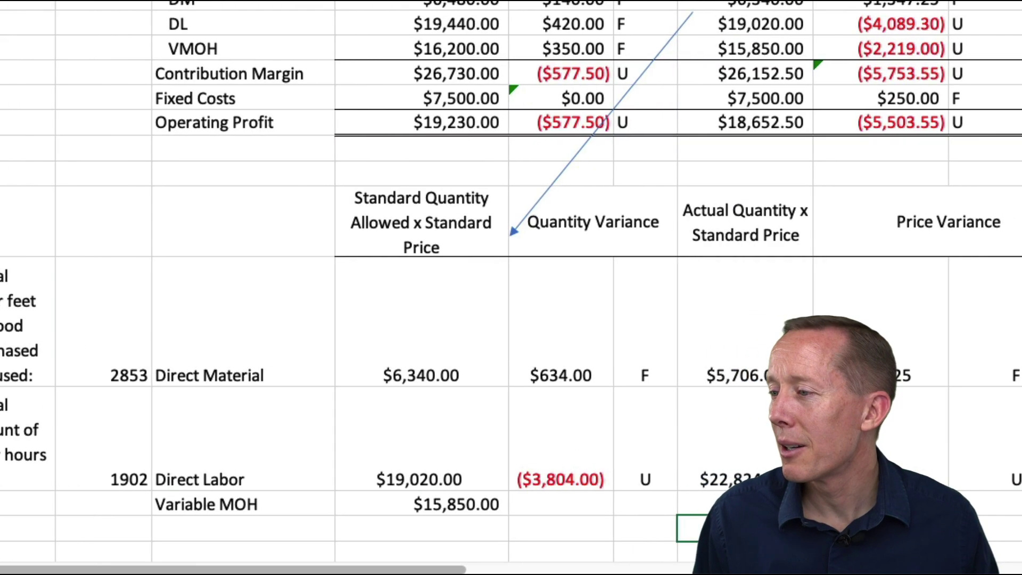
Fill the Direct Labor quantity variance formula down to the Variable MOH row and check its cell references.
{"action": "scroll", "coordinate": [557, 414], "scroll_direction": "down", "scroll_amount": 3}
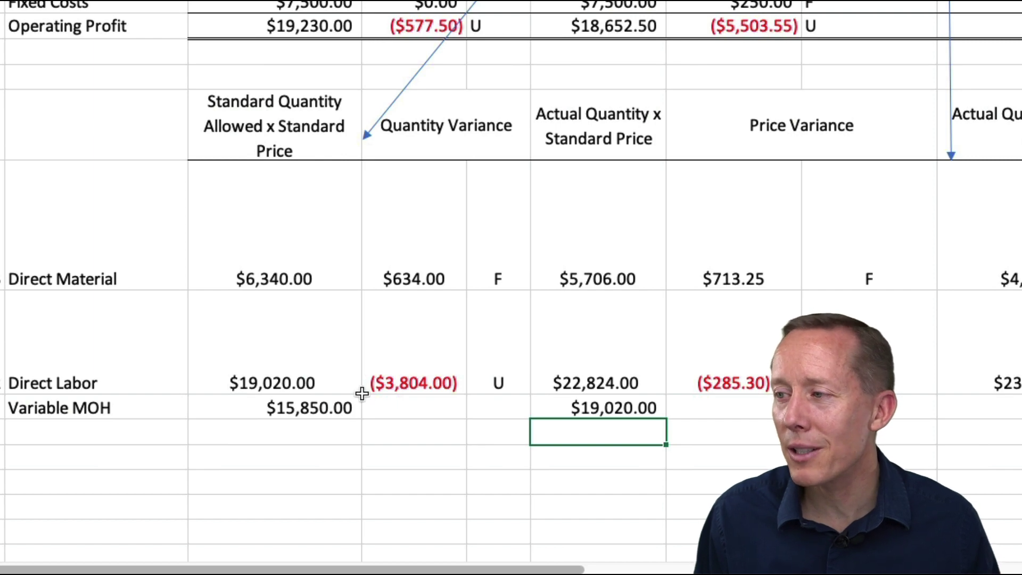
{"action": "left_click", "coordinate": [382, 402]}
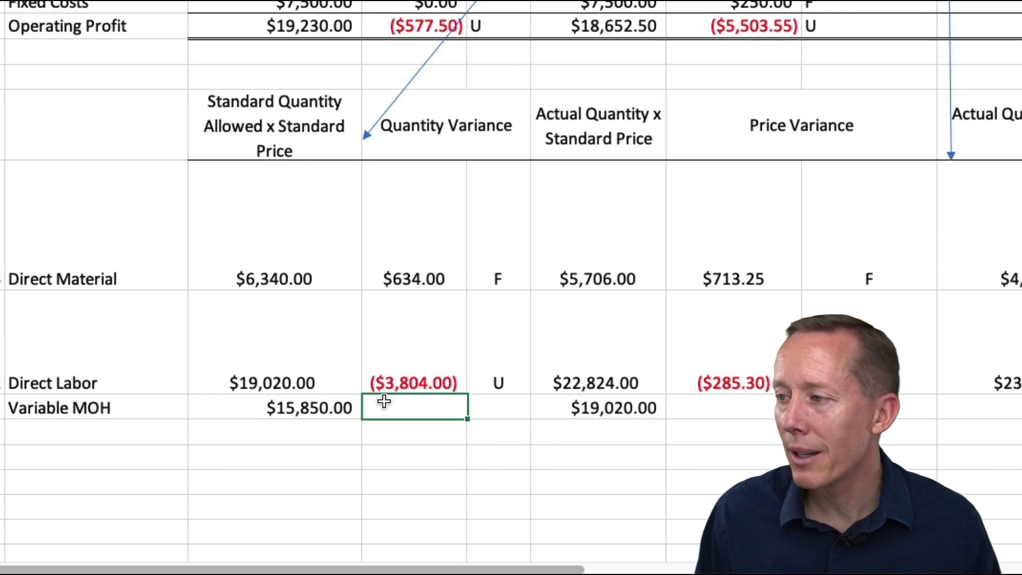
{"action": "left_click", "coordinate": [428, 366]}
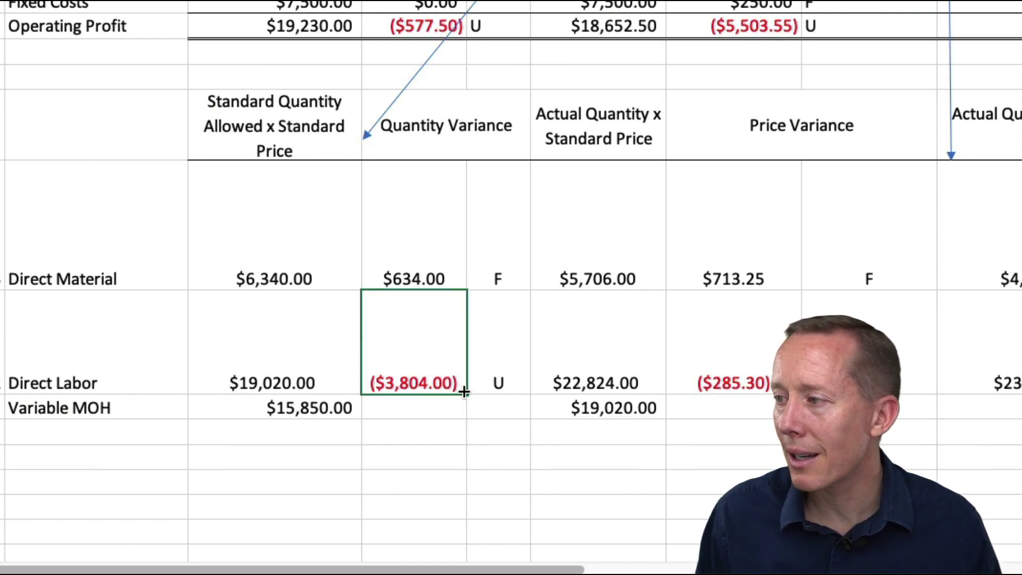
{"action": "left_click_drag", "start_coordinate": [465, 395], "coordinate": [461, 414]}
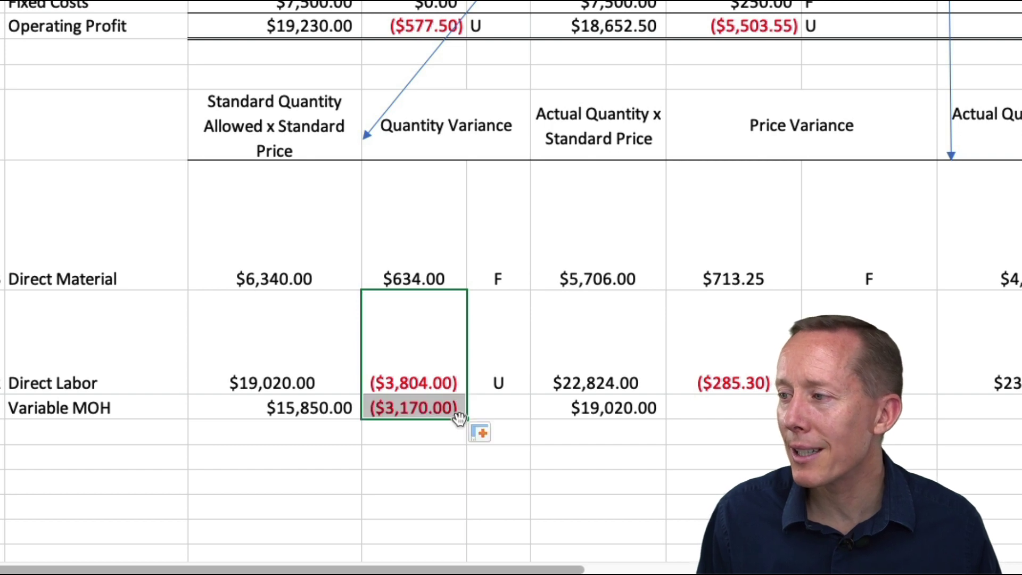
{"action": "left_click", "coordinate": [414, 408]}
{"action": "double_click", "coordinate": [413, 407]}
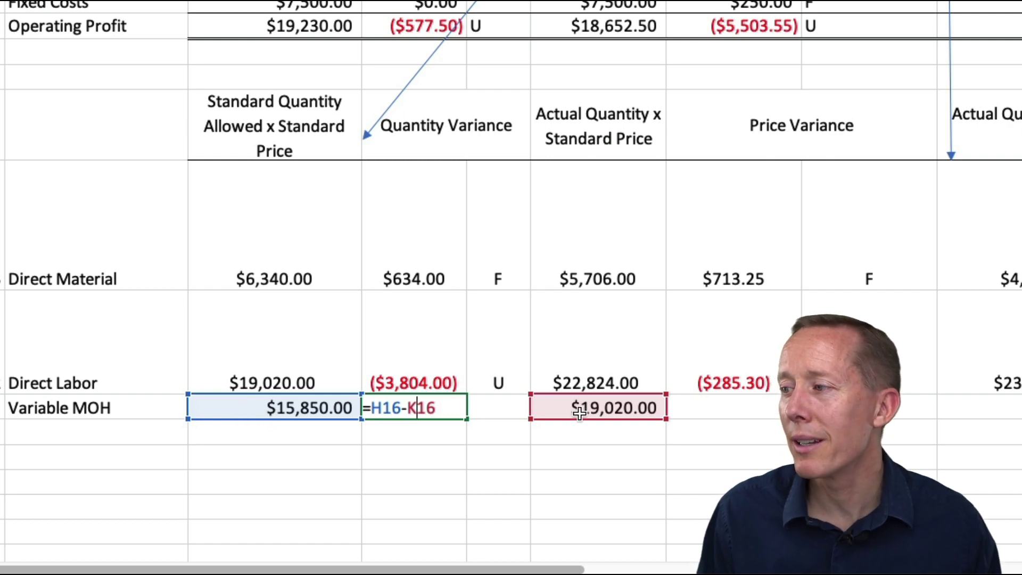
{"action": "key", "text": "Return"}
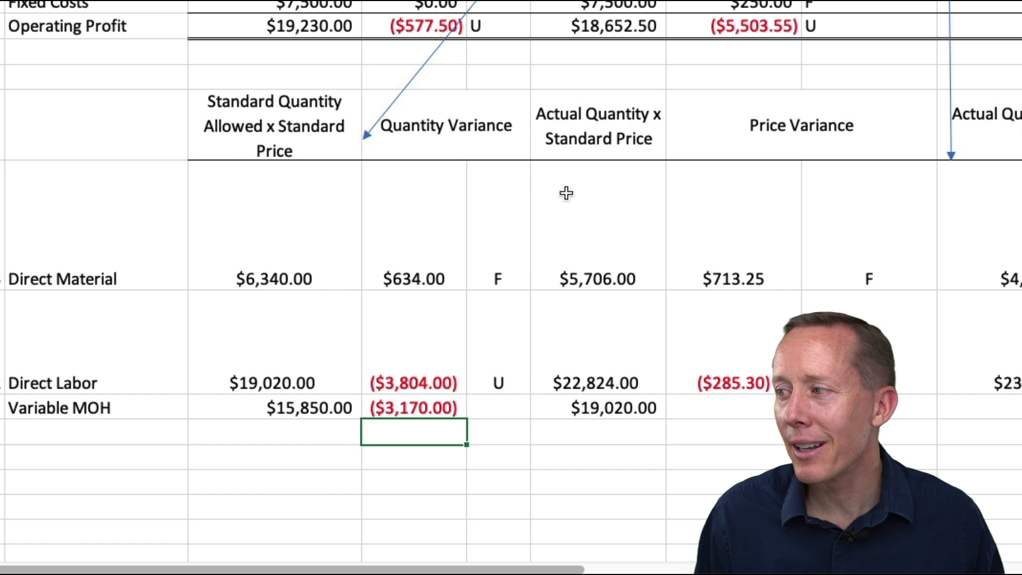
Compare the two Variable MOH standard-price amounts and label the quantity variance U.
{"action": "left_click", "coordinate": [595, 408]}
{"action": "left_click", "coordinate": [335, 413]}
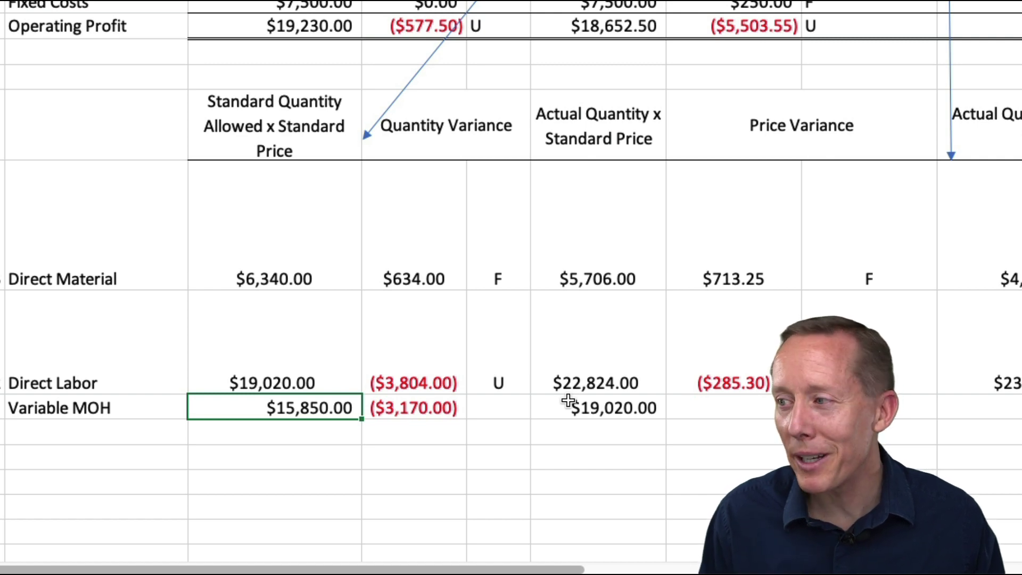
{"action": "left_click", "coordinate": [485, 406]}
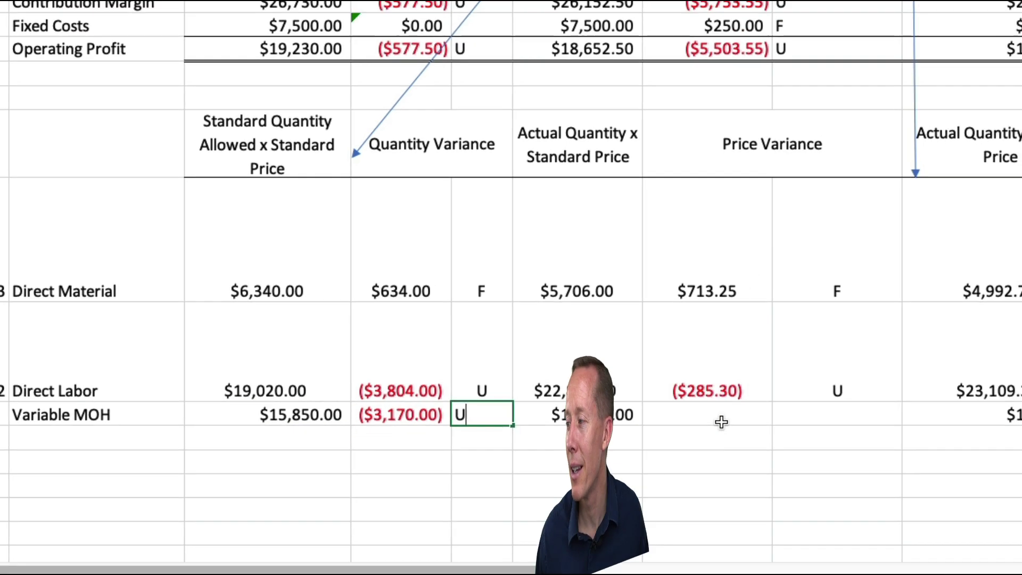
{"action": "left_click", "coordinate": [750, 405]}
Fill the Direct Labor price variance formula down to the Variable MOH row.
{"action": "left_click", "coordinate": [763, 377]}
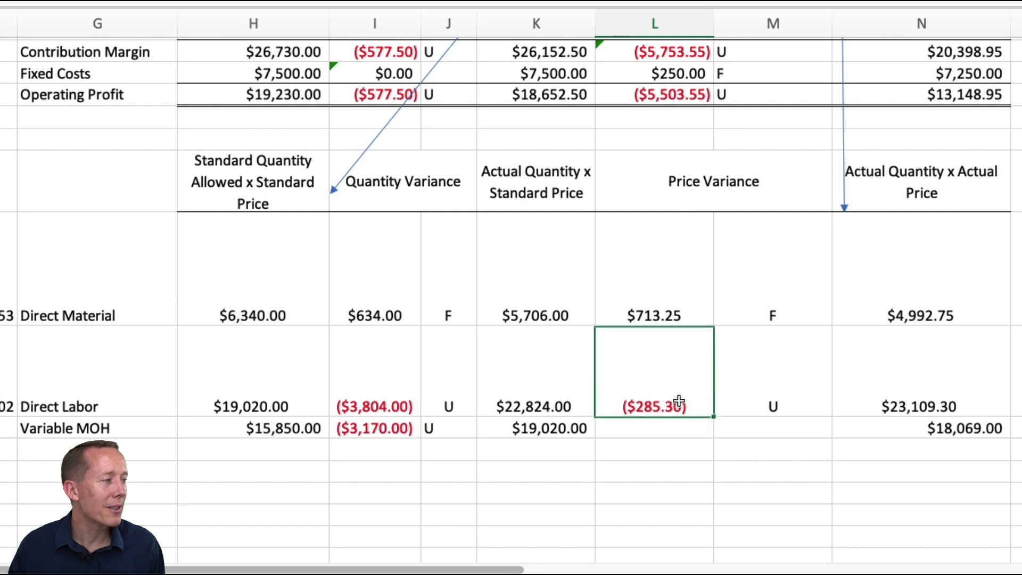
{"action": "left_click_drag", "start_coordinate": [712, 415], "coordinate": [713, 433]}
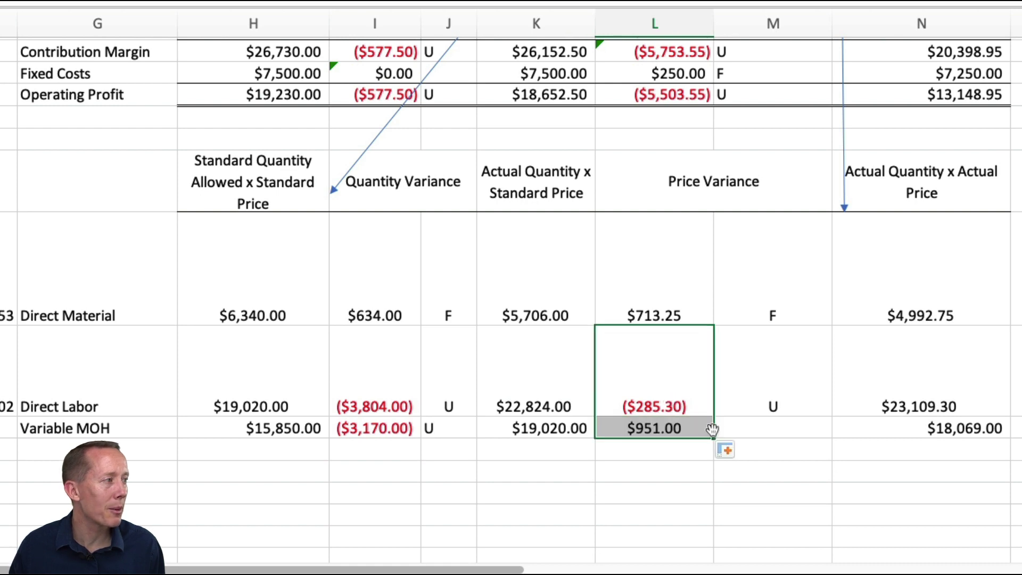
{"action": "left_click", "coordinate": [677, 426]}
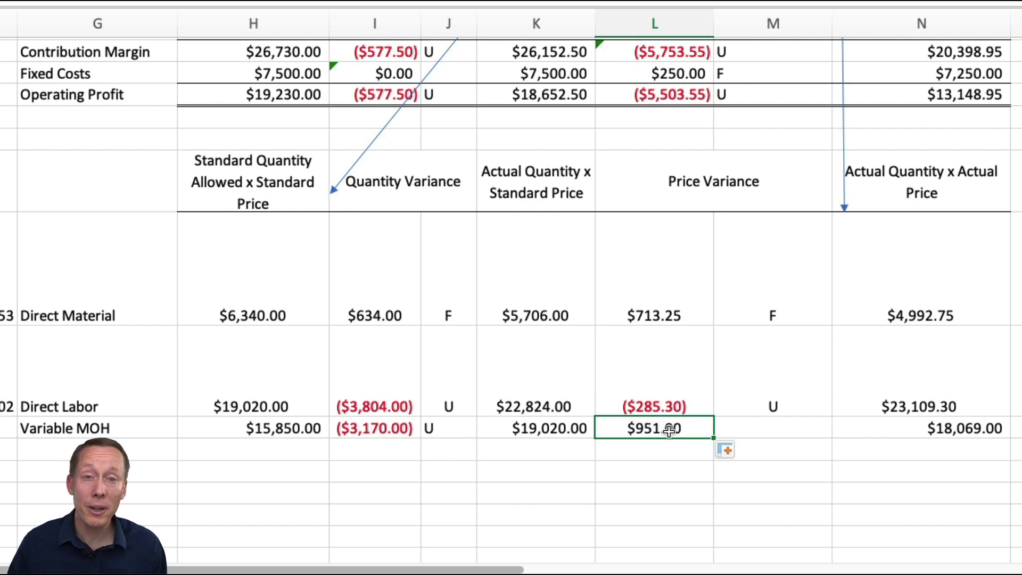
Label the Variable MOH price variance F and compare the actual-price and standard-price amounts behind it.
{"action": "left_click", "coordinate": [743, 425]}
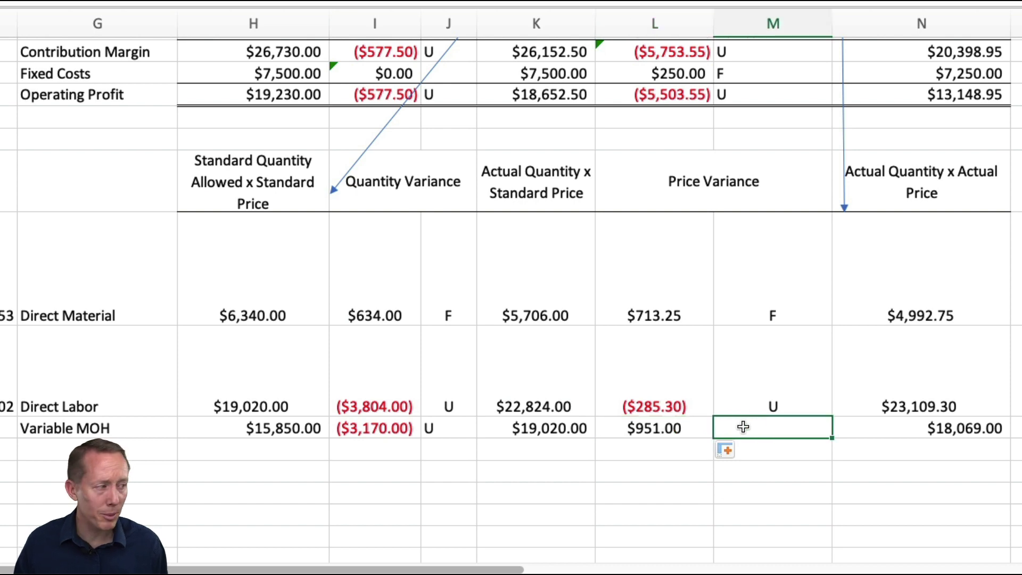
{"action": "type", "text": "F"}
{"action": "left_click", "coordinate": [666, 428]}
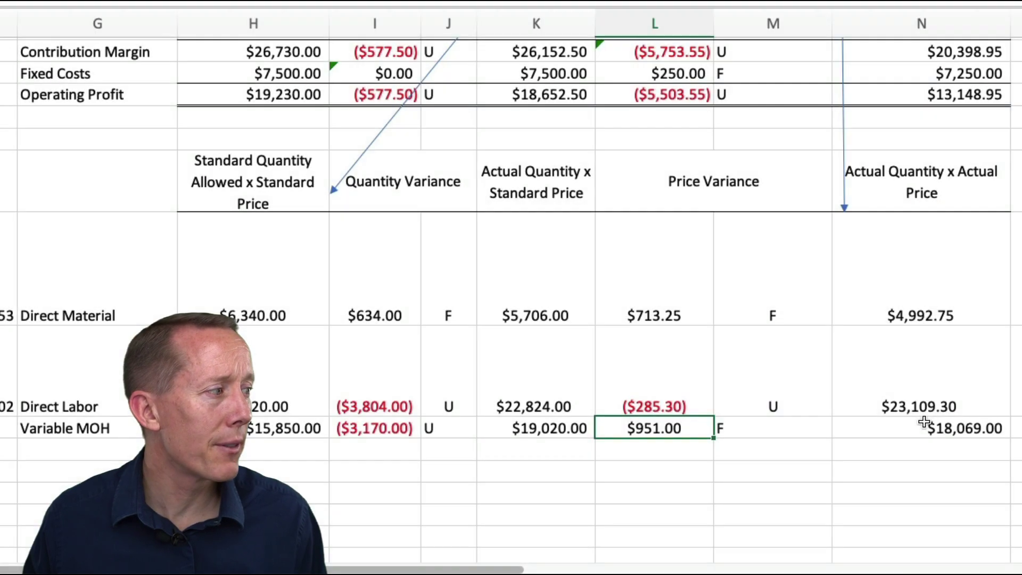
{"action": "left_click", "coordinate": [906, 424]}
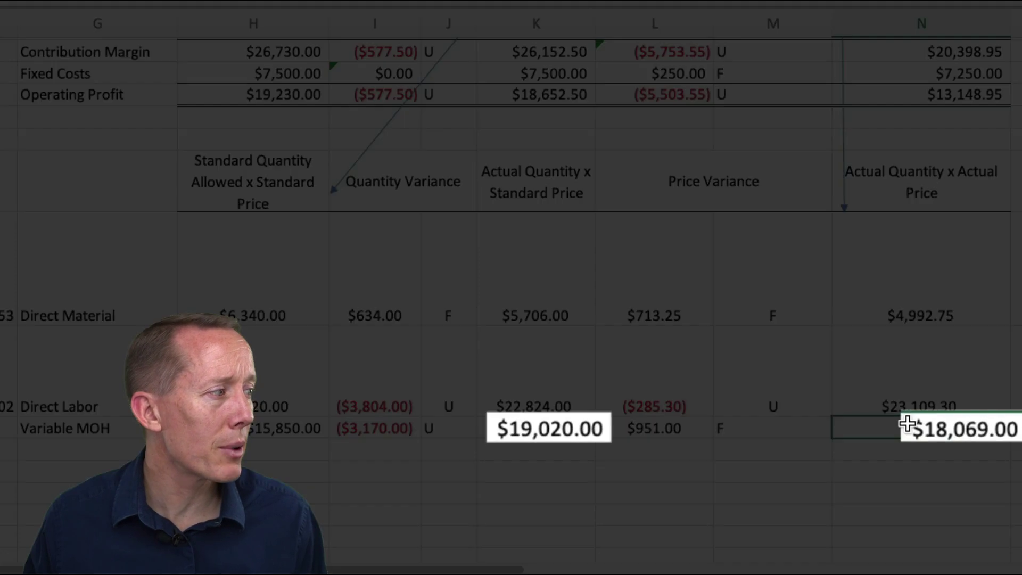
{"action": "left_click", "coordinate": [553, 434]}
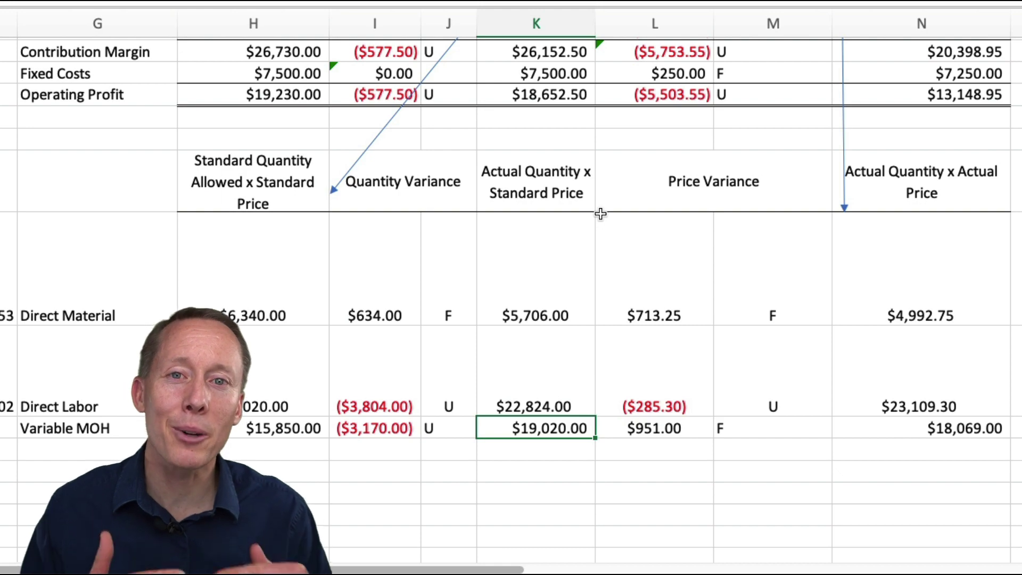
{"action": "left_click", "coordinate": [747, 430]}
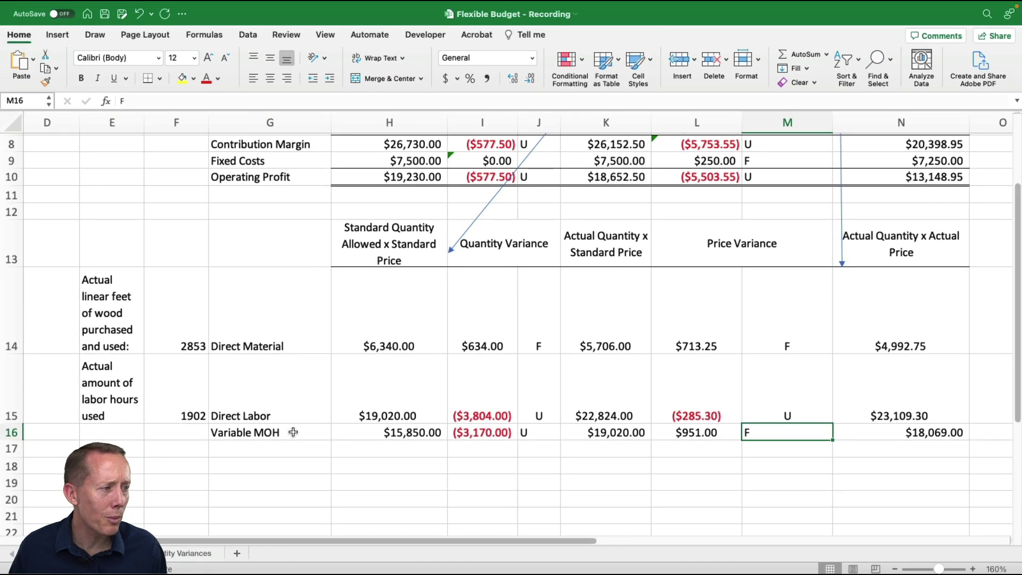
Copy the formatting of the Direct Labor row (G15:N15) onto the Variable MOH row with Format Painter.
{"action": "left_click", "coordinate": [293, 432]}
{"action": "left_click_drag", "start_coordinate": [293, 432], "coordinate": [922, 428]}
{"action": "left_click_drag", "start_coordinate": [305, 404], "coordinate": [905, 399]}
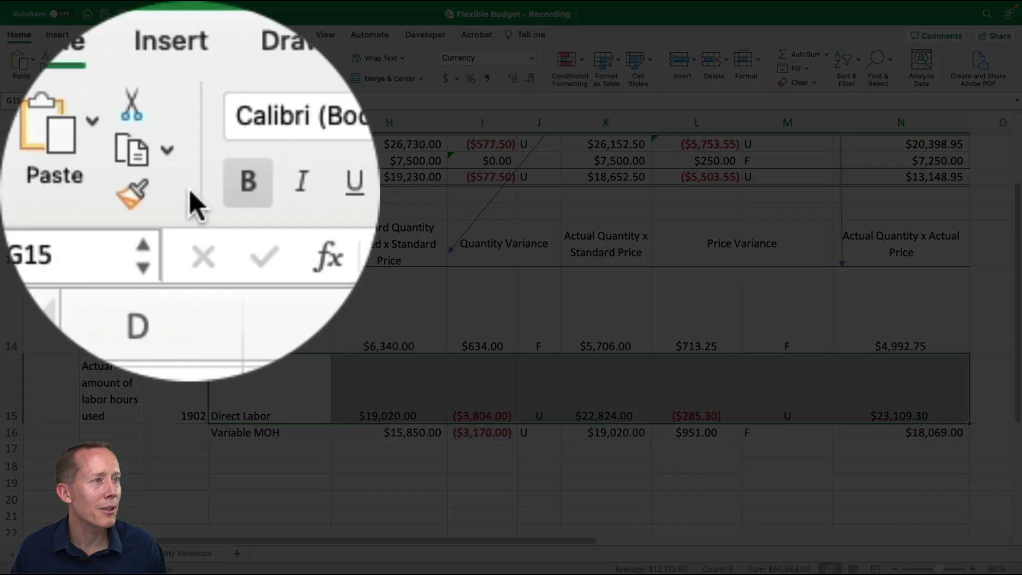
{"action": "left_click", "coordinate": [45, 80]}
{"action": "left_click_drag", "start_coordinate": [284, 432], "coordinate": [907, 434]}
{"action": "left_click", "coordinate": [846, 472]}
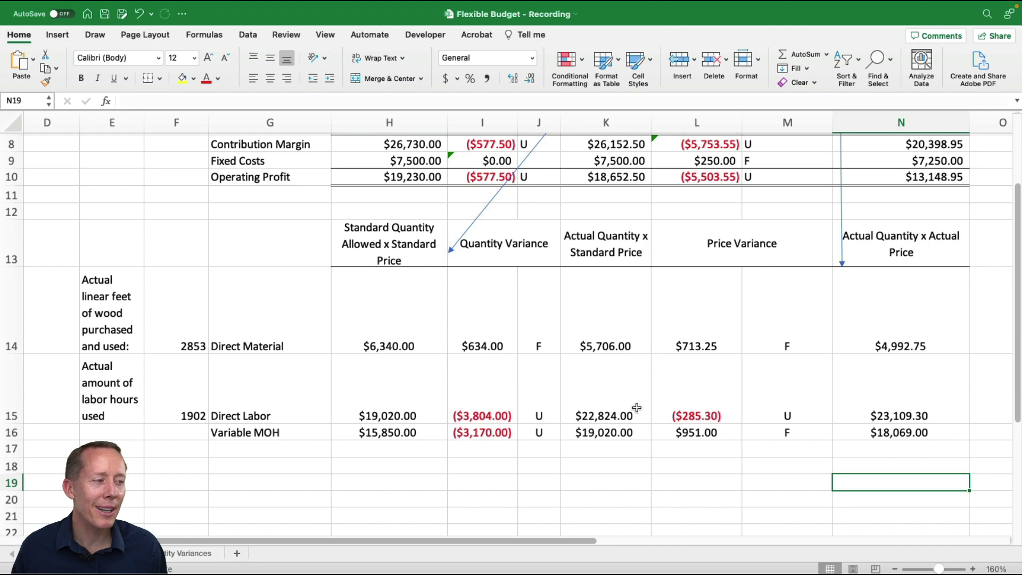
Fill the Direct Labor spending variance formula down to the Variable MOH row, label it U, and compare it with the VMOH variance in L7.
{"action": "scroll", "coordinate": [637, 408], "scroll_direction": "right", "scroll_amount": 5}
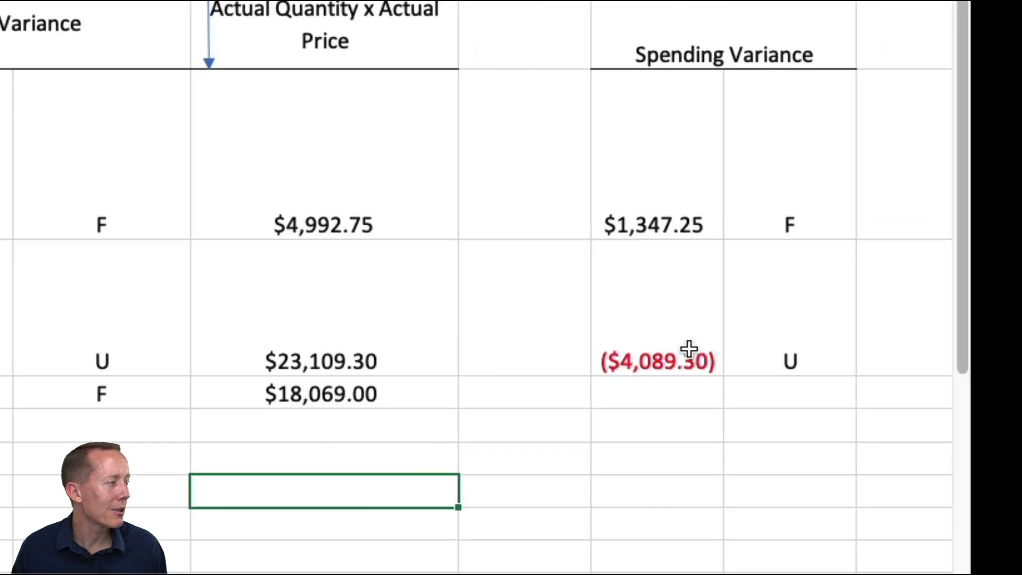
{"action": "left_click", "coordinate": [689, 349]}
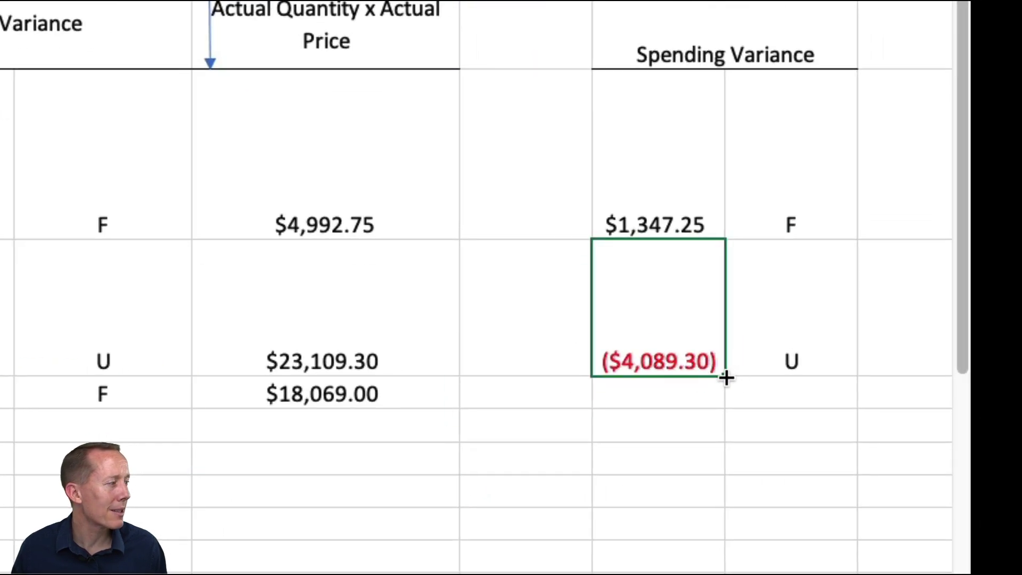
{"action": "left_click_drag", "start_coordinate": [725, 376], "coordinate": [722, 407]}
{"action": "double_click", "coordinate": [652, 398]}
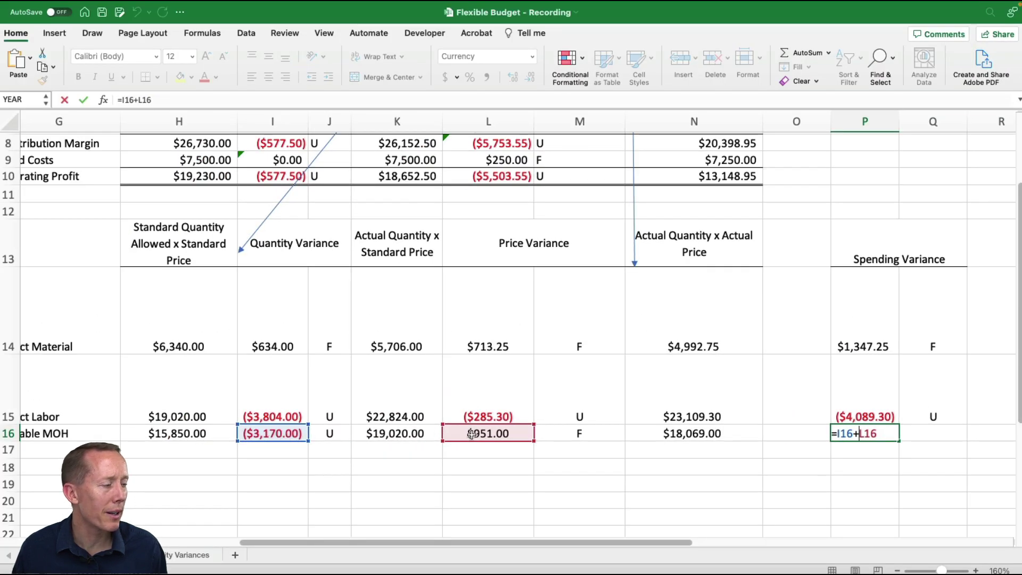
{"action": "key", "text": "Tab"}
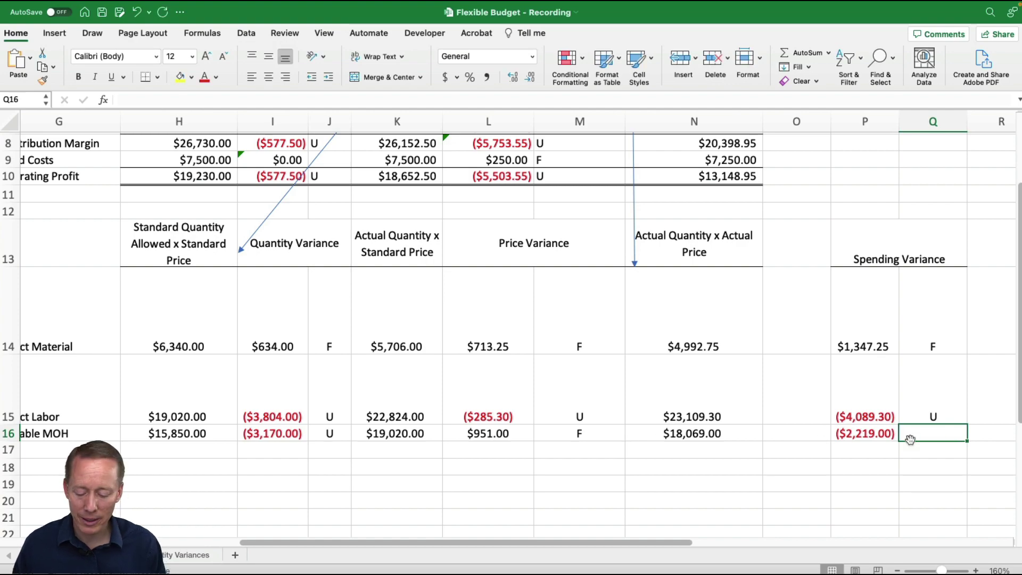
{"action": "scroll", "coordinate": [534, 235], "scroll_direction": "up", "scroll_amount": 5}
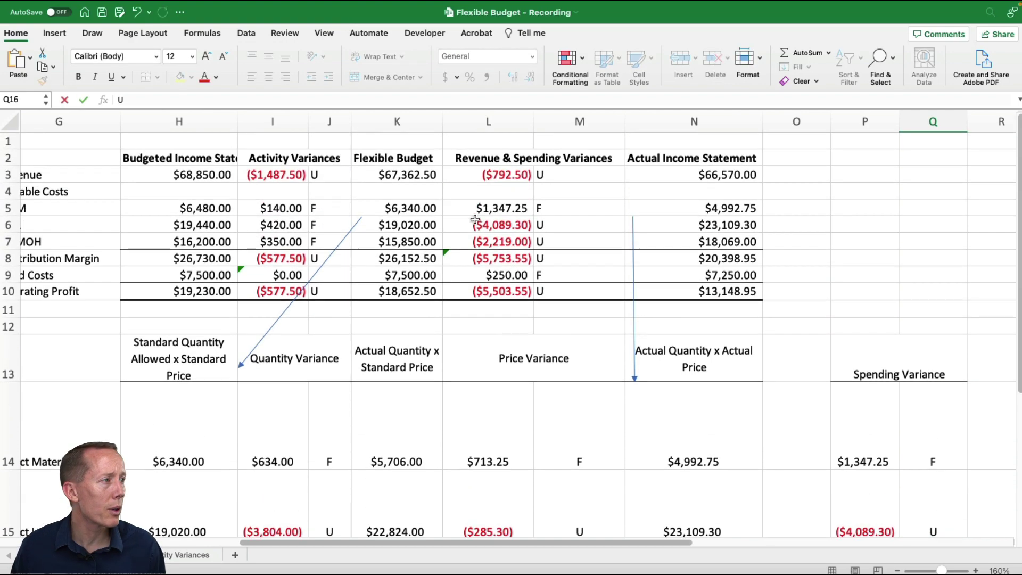
{"action": "left_click", "coordinate": [450, 230]}
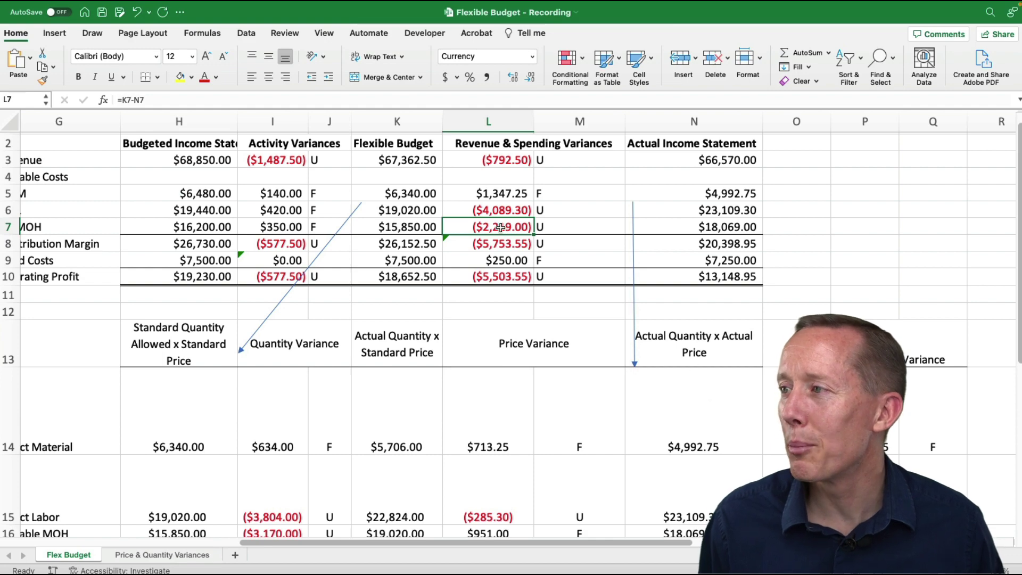
Examine the Variable MOH quantity variance and the price variance in L16.
{"action": "scroll", "coordinate": [498, 227], "scroll_direction": "down", "scroll_amount": 3}
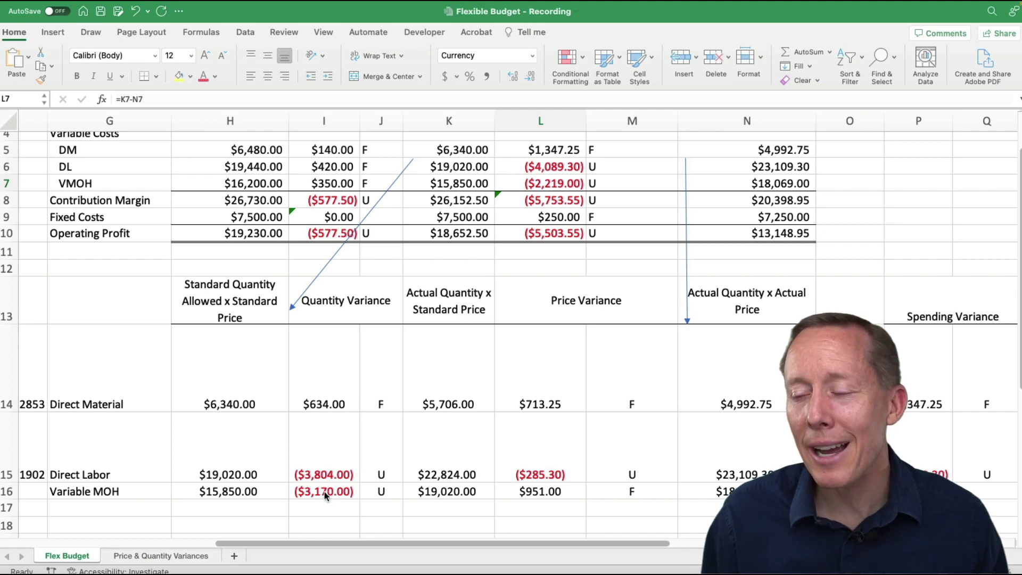
{"action": "scroll", "coordinate": [191, 468], "scroll_direction": "left", "scroll_amount": 2}
{"action": "scroll", "coordinate": [192, 469], "scroll_direction": "left", "scroll_amount": 1}
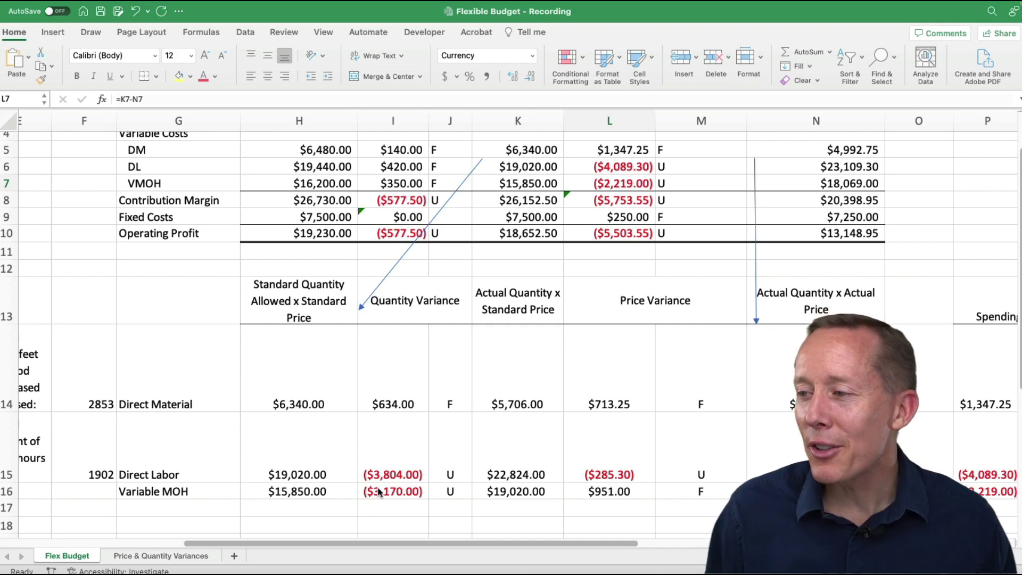
{"action": "key", "text": "super+Tab"}
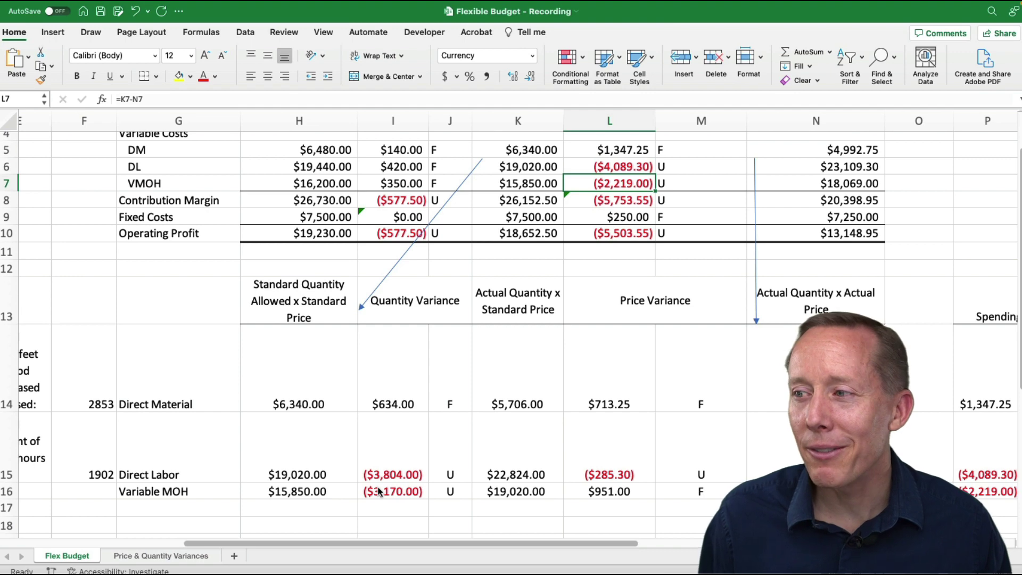
{"action": "left_click", "coordinate": [622, 491]}
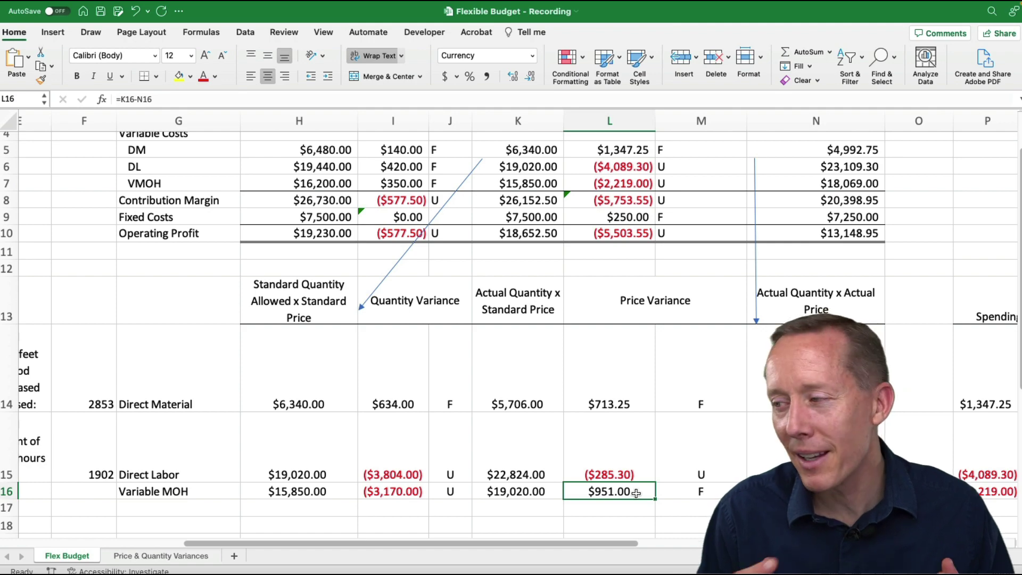
Add the label VMOH Quantity Variance in A26, below Direct Labor Price Variance in the static budget variance list.
{"action": "scroll", "coordinate": [198, 332], "scroll_direction": "left", "scroll_amount": 8}
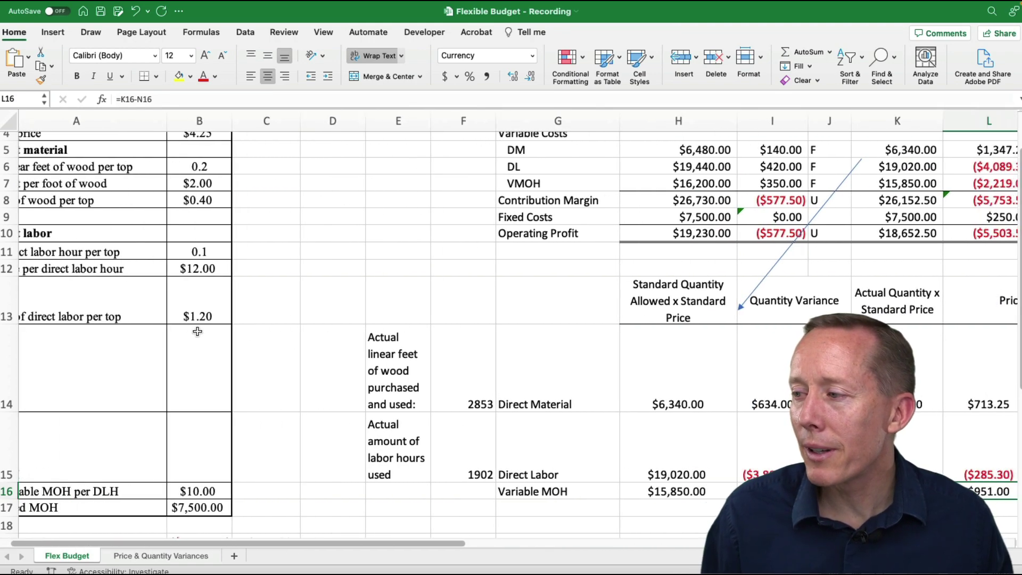
{"action": "scroll", "coordinate": [187, 339], "scroll_direction": "down", "scroll_amount": 3}
{"action": "scroll", "coordinate": [187, 340], "scroll_direction": "down", "scroll_amount": 5}
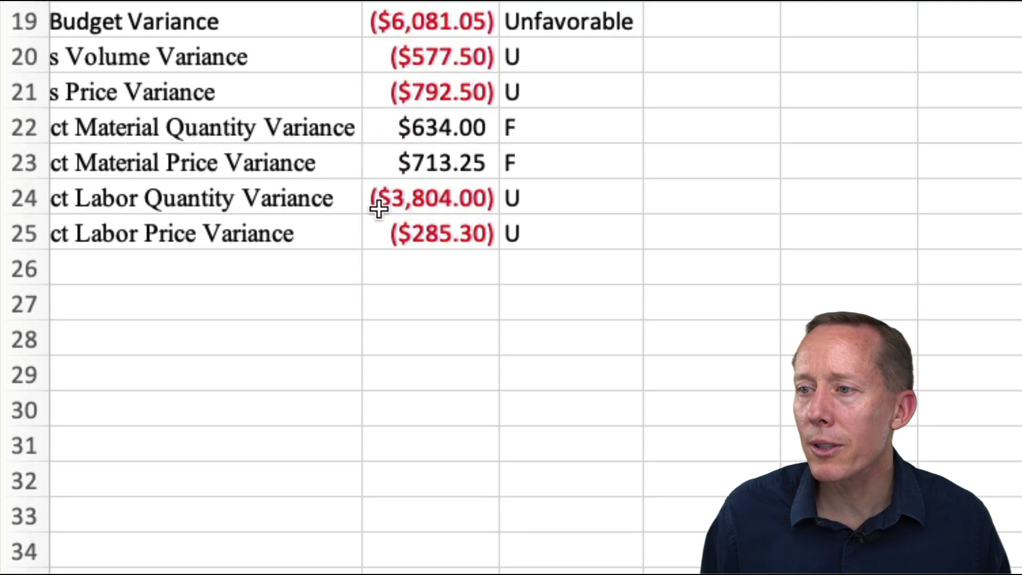
{"action": "scroll", "coordinate": [179, 339], "scroll_direction": "left", "scroll_amount": 2}
{"action": "left_click", "coordinate": [261, 271]}
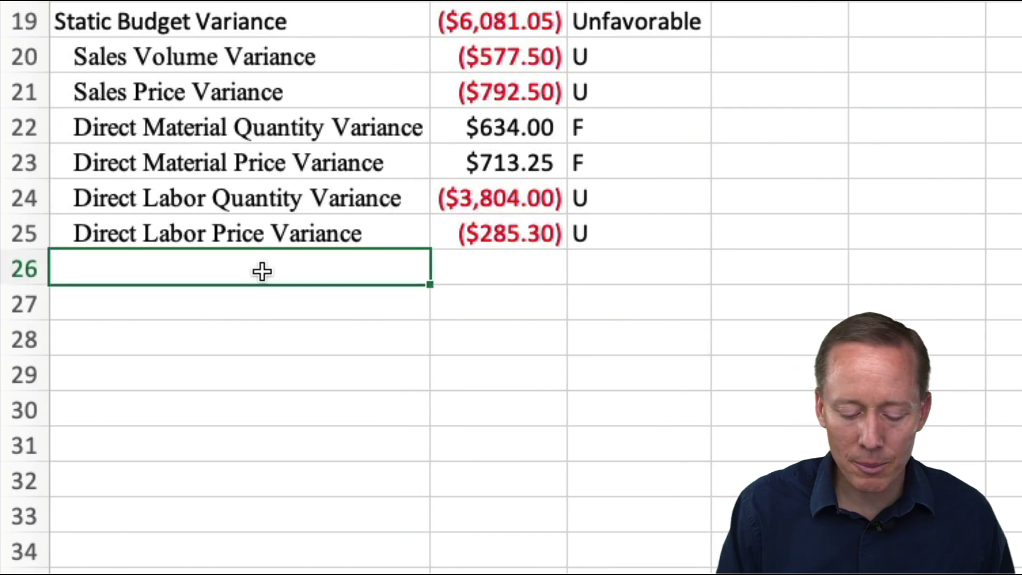
{"action": "type", "text": "VMOH "}
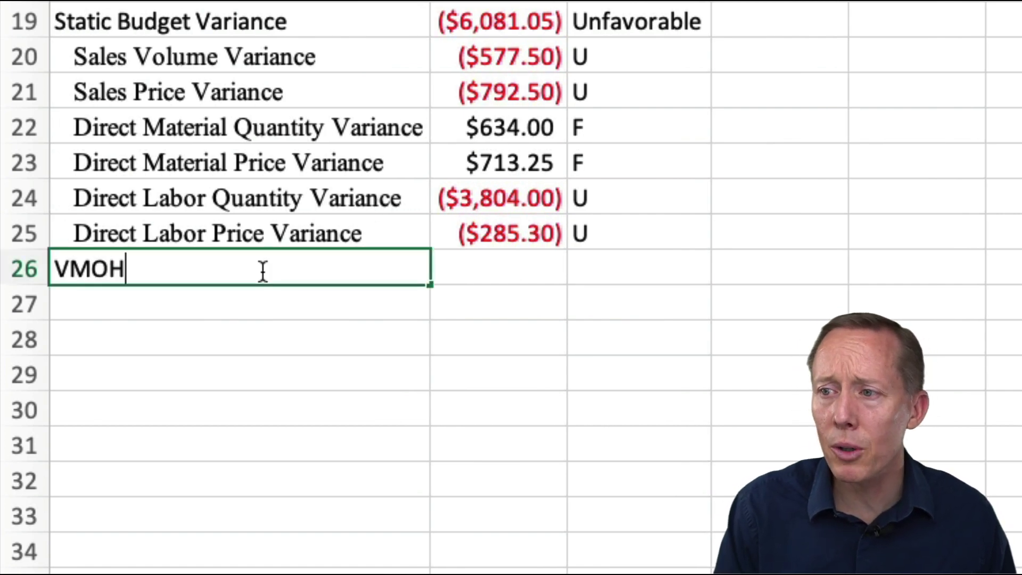
{"action": "type", "text": "Quantity Va"}
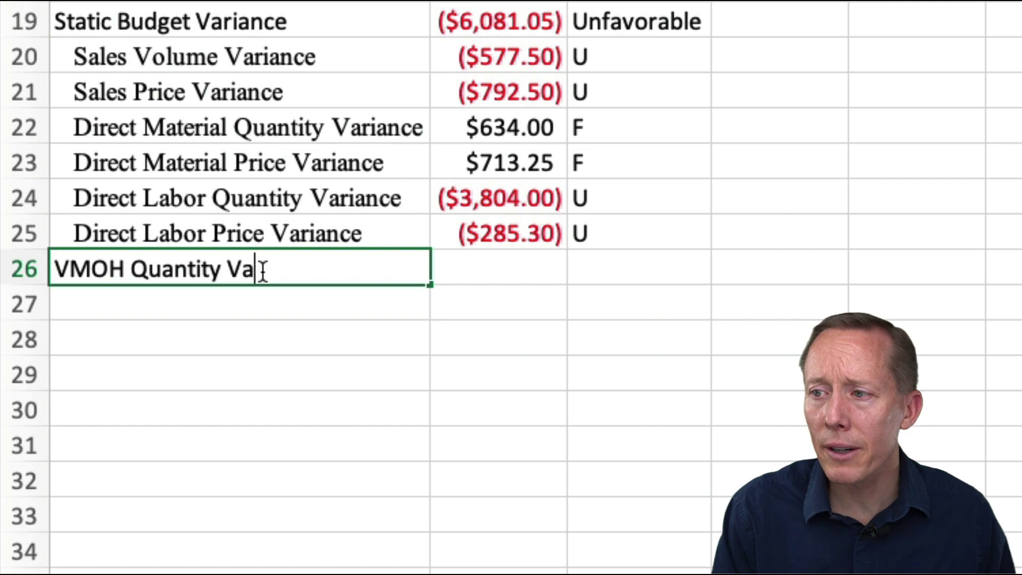
{"action": "type", "text": "riance"}
{"action": "key", "text": "Tab"}
Link B26 to the Variable MOH quantity variance in I16 and C26 to its U/F label in J16.
{"action": "type", "text": "="}
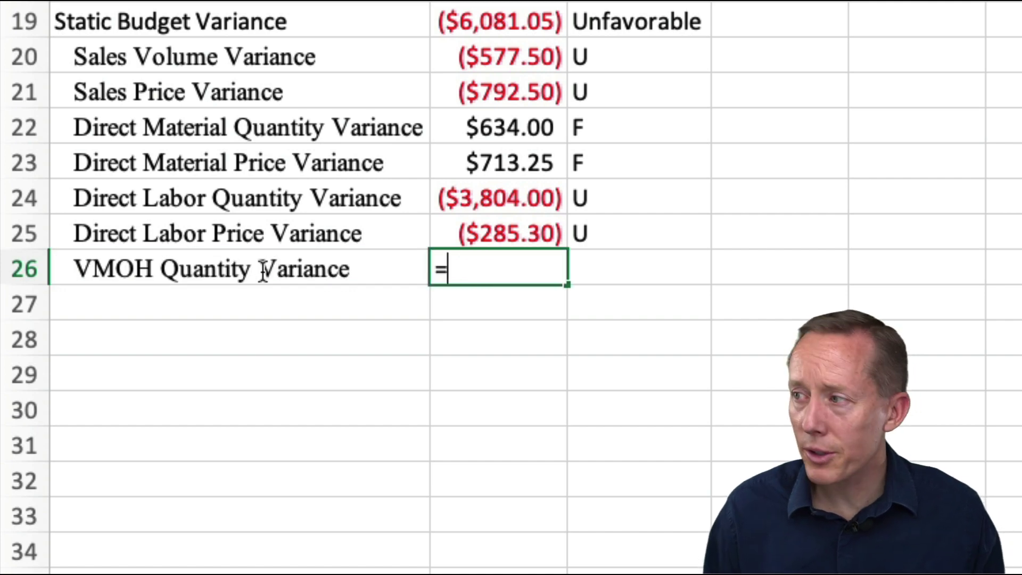
{"action": "left_click", "coordinate": [612, 226]}
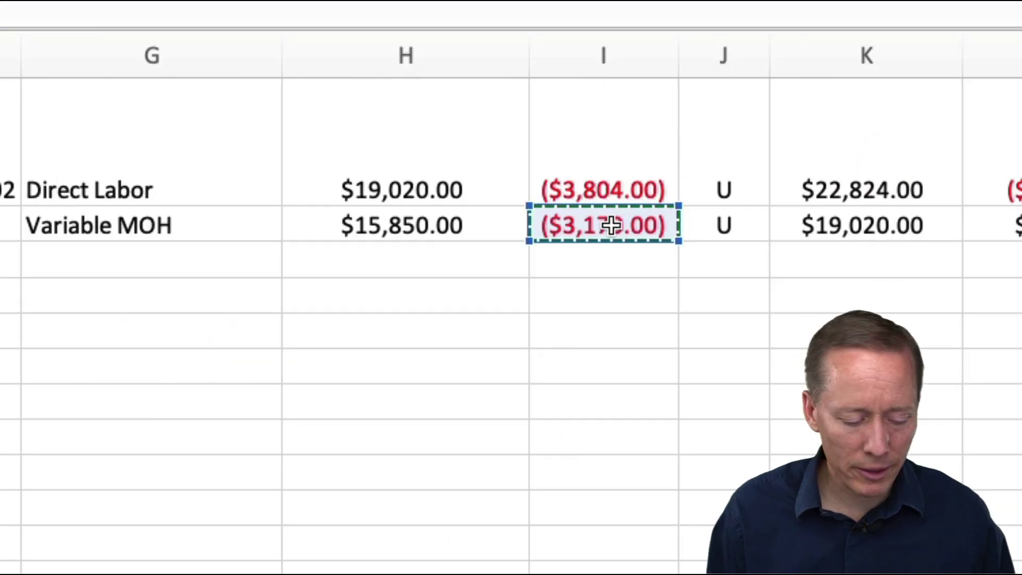
{"action": "key", "text": "Tab"}
{"action": "type", "text": "="}
{"action": "type", "text": "I16"}
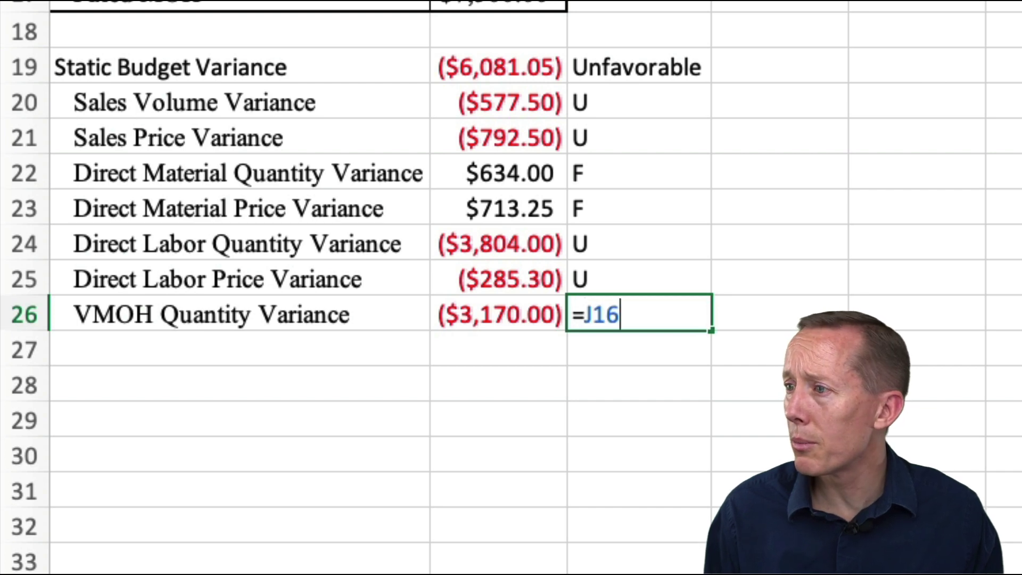
{"action": "key", "text": "Return"}
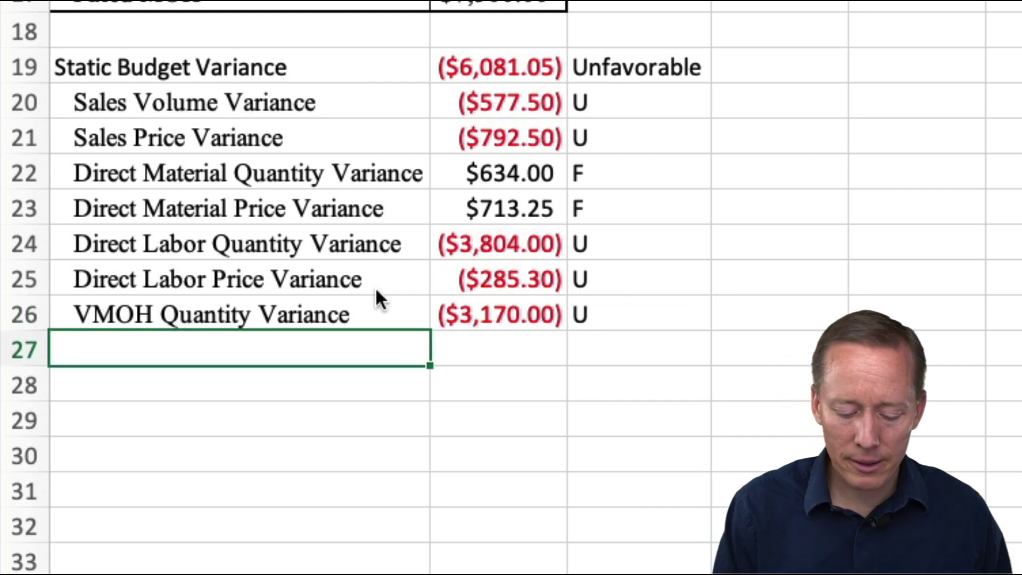
Add the label VMOH Price Variance in A27.
{"action": "type", "text": "VMOH Pri"}
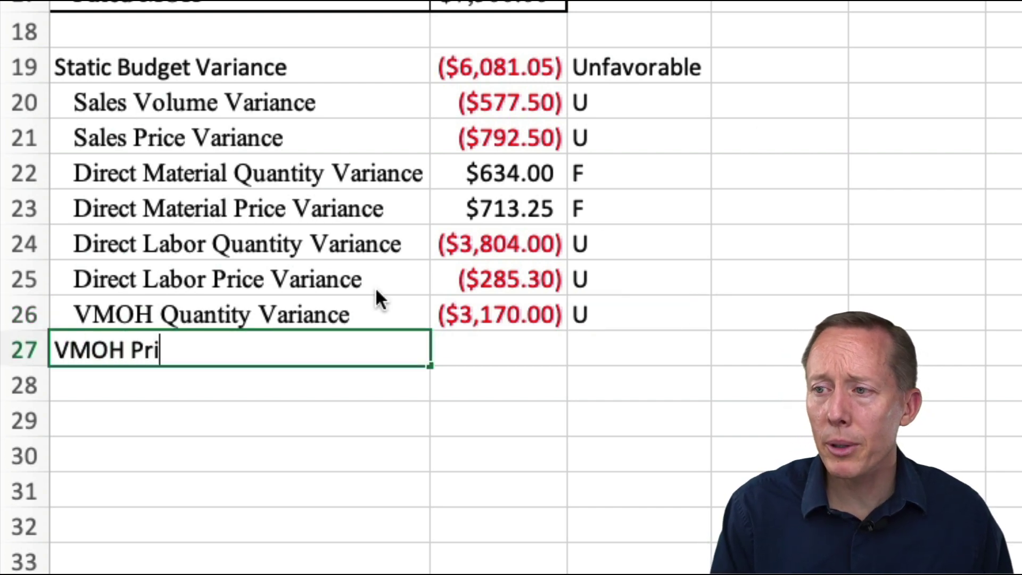
{"action": "type", "text": "ce Variance"}
{"action": "key", "text": "Tab"}
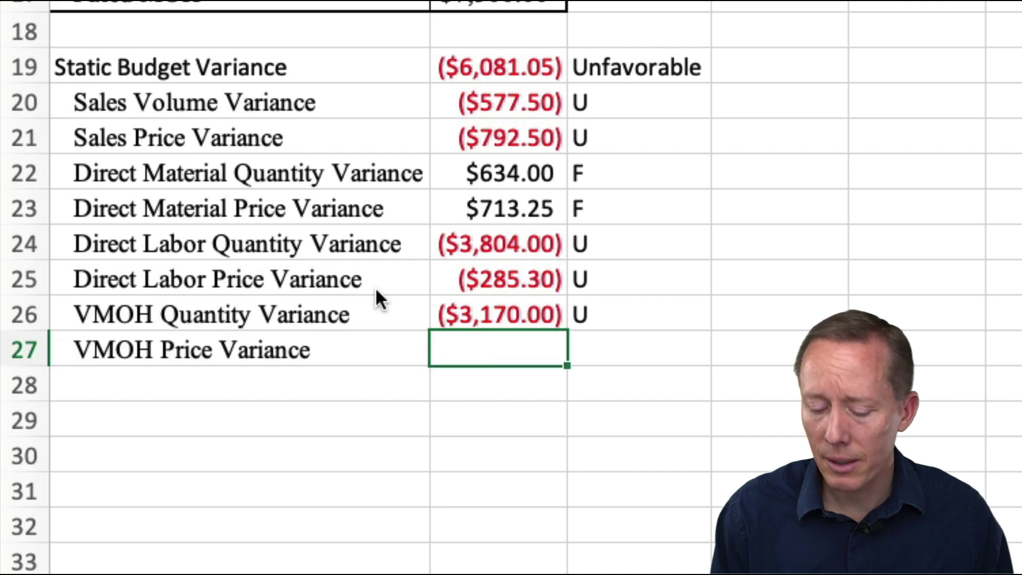
Link B27 to the Variable MOH price variance in L16 and C27 to its U/F label in M16.
{"action": "type", "text": "="}
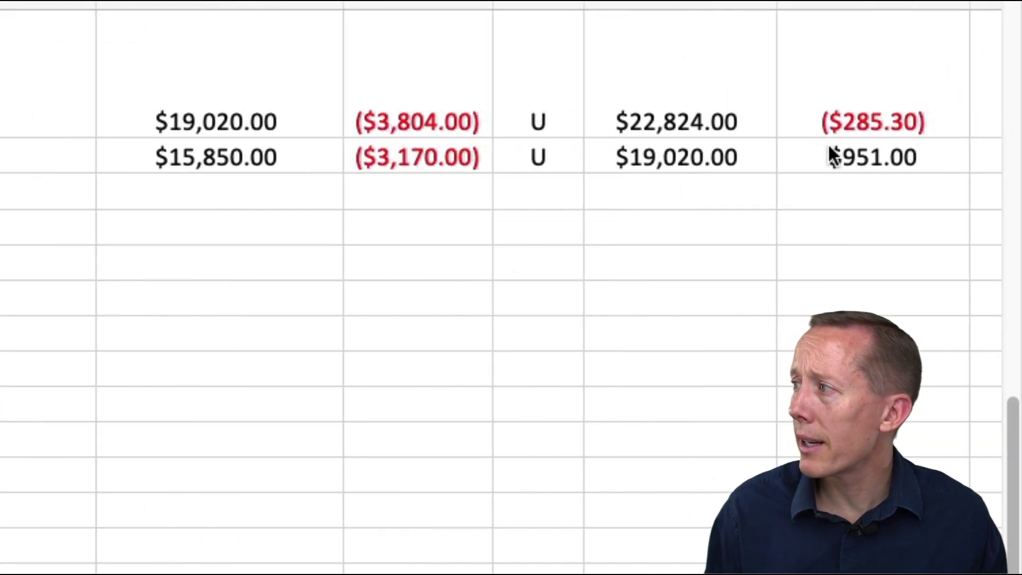
{"action": "left_click", "coordinate": [833, 156]}
{"action": "key", "text": "Tab"}
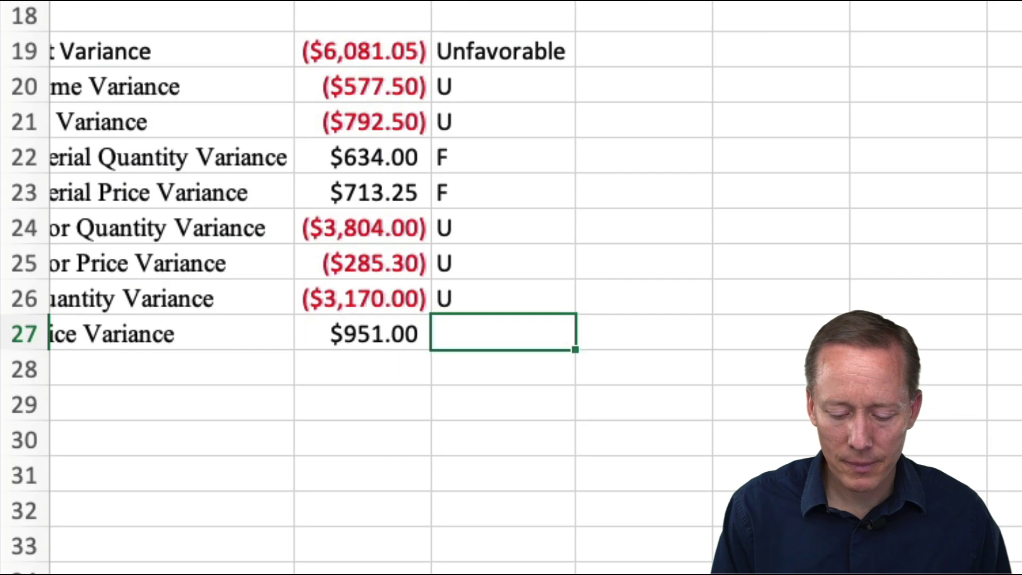
{"action": "type", "text": "="}
{"action": "scroll", "coordinate": [373, 287], "scroll_direction": "right", "scroll_amount": 3}
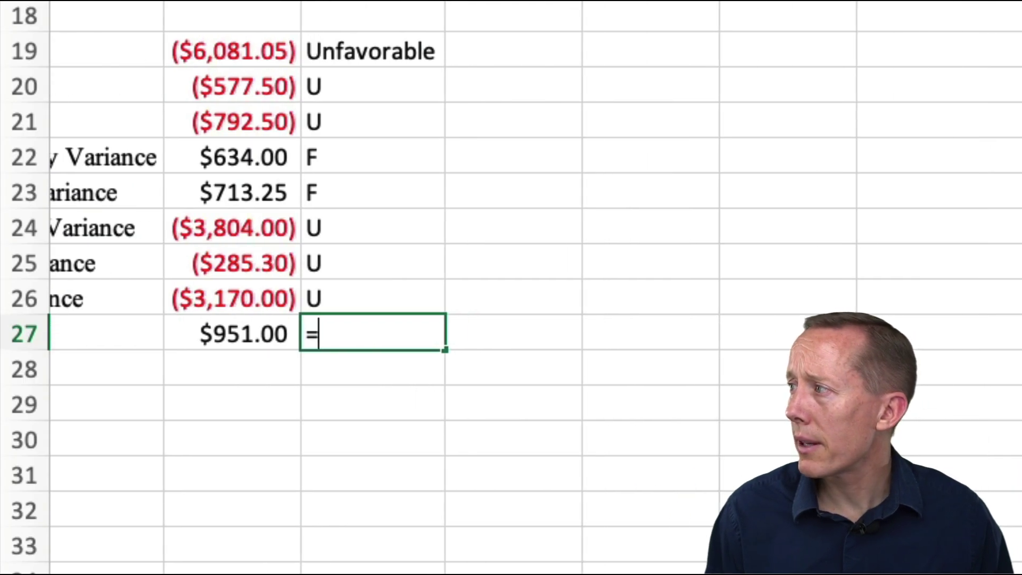
{"action": "type", "text": "M16"}
{"action": "key", "text": "Return"}
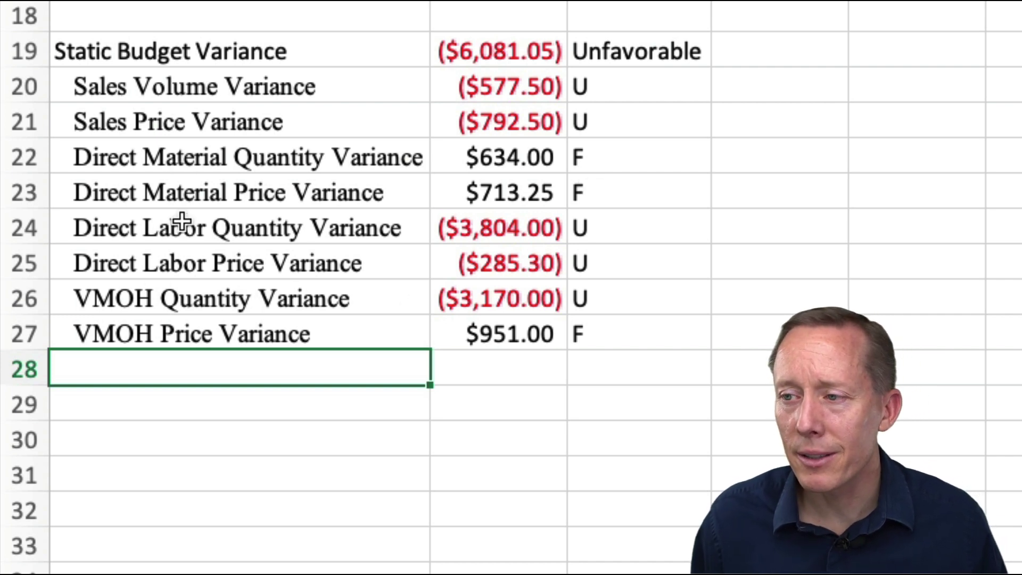
Change the label in A26 to VMOH Efficiency Variance.
{"action": "double_click", "coordinate": [199, 298]}
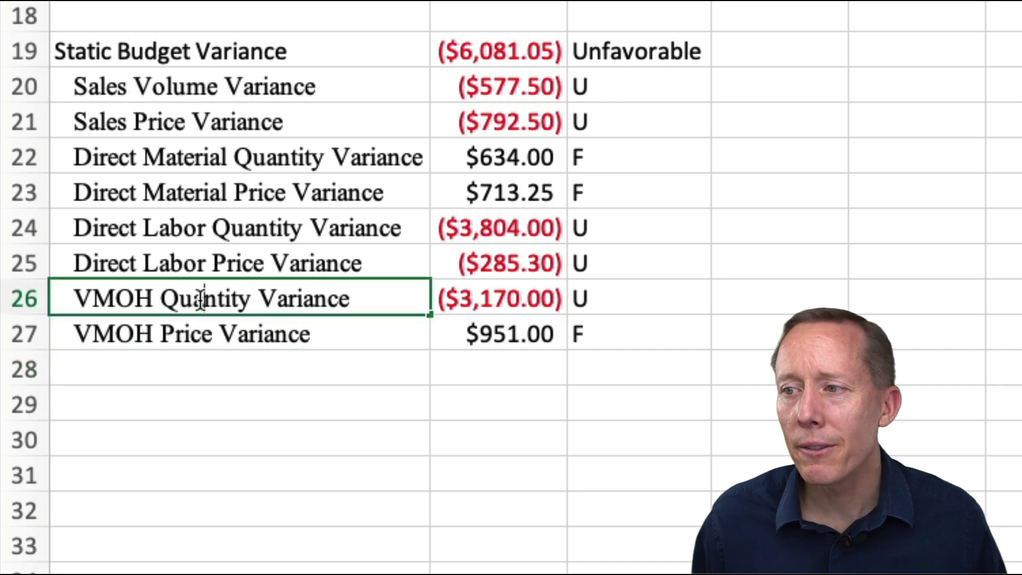
{"action": "double_click", "coordinate": [199, 298]}
{"action": "type", "text": "Effici"}
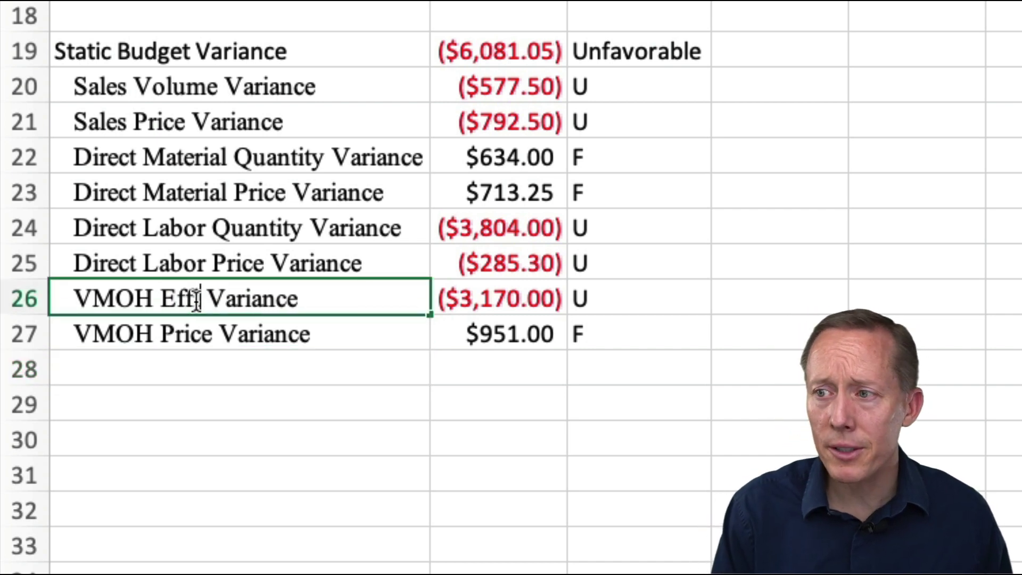
{"action": "type", "text": "ency"}
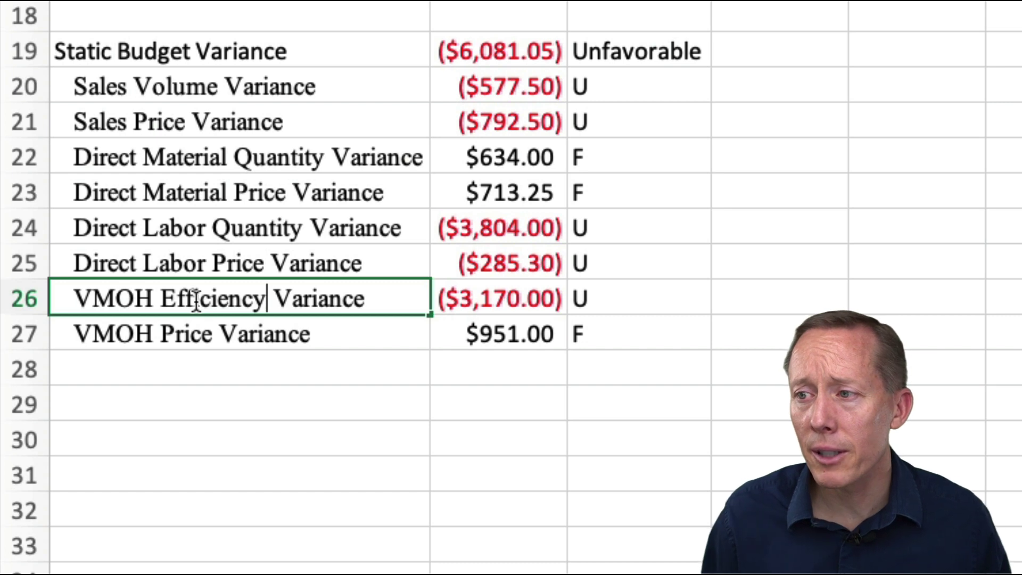
{"action": "key", "text": "Return"}
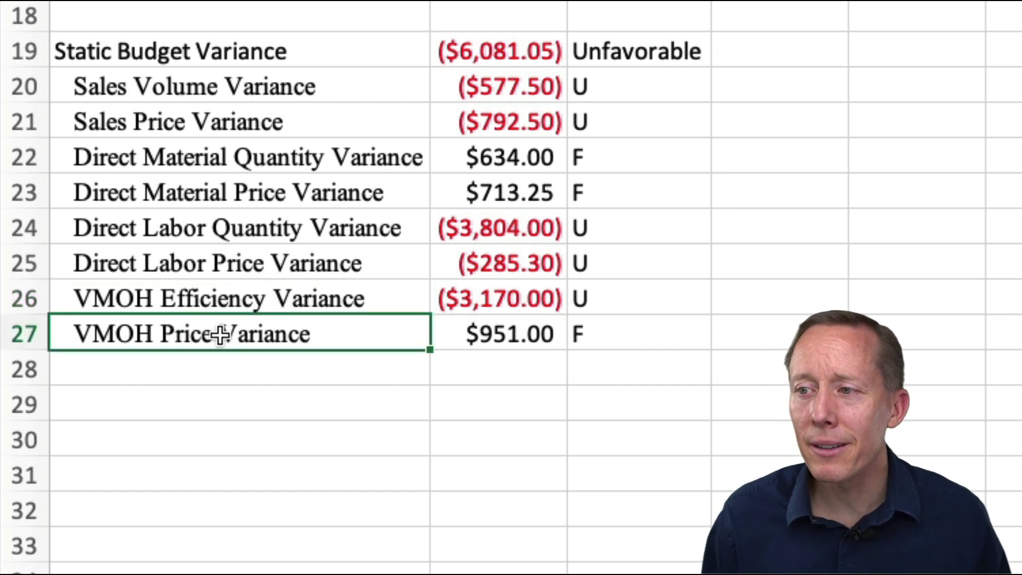
Change the label in A27 to VMOH Spending Variance.
{"action": "double_click", "coordinate": [192, 336]}
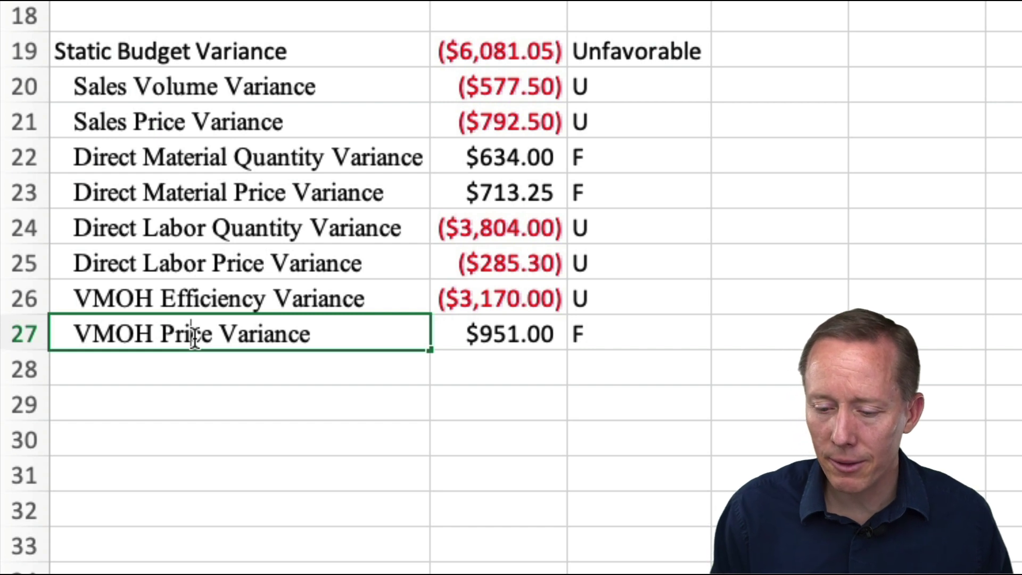
{"action": "double_click", "coordinate": [195, 335]}
{"action": "type", "text": "Spending"}
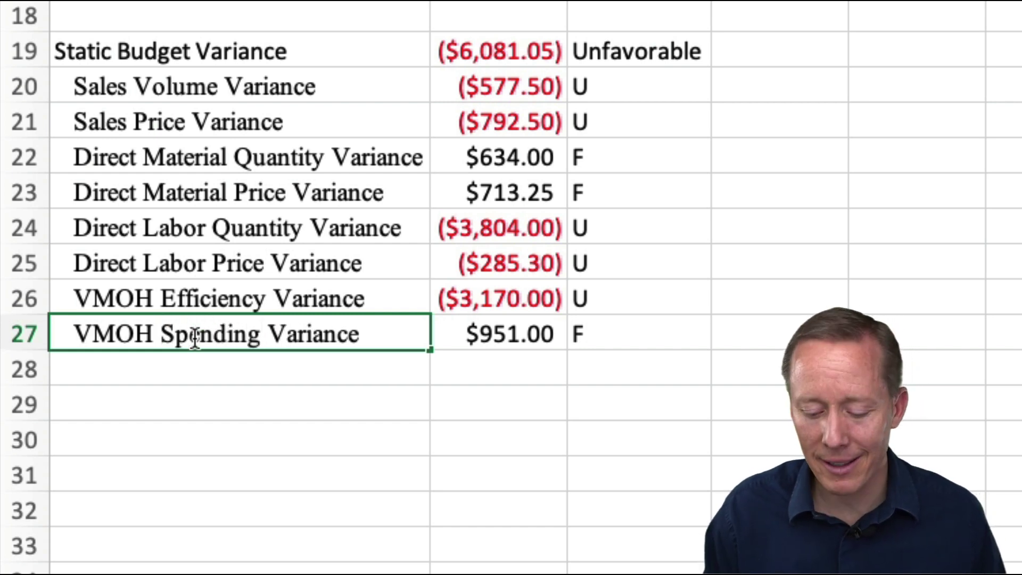
{"action": "key", "text": "Return"}
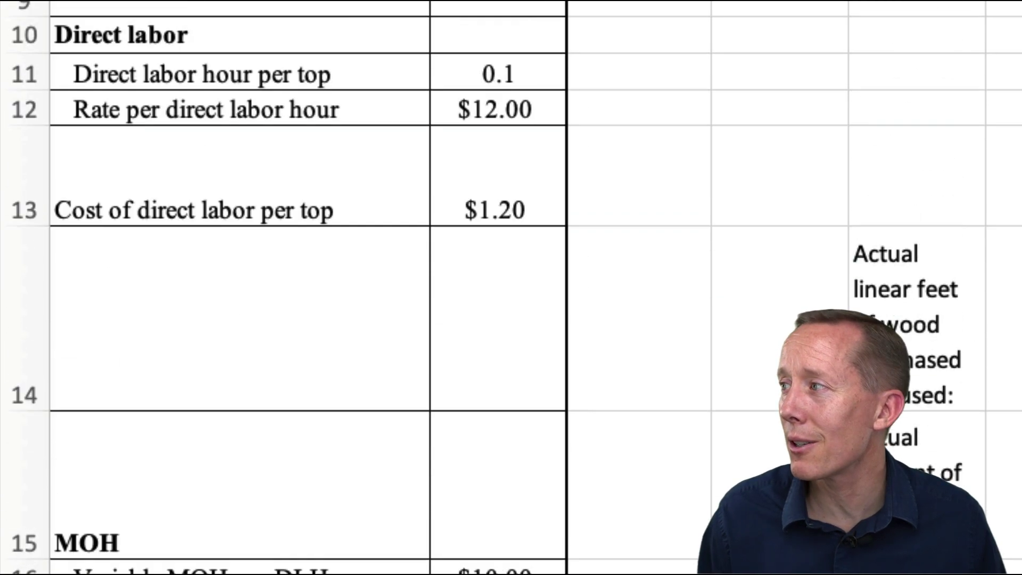
Undo the last two label changes in the VMOH rows of the static budget variance list.
{"action": "scroll", "coordinate": [510, 342], "scroll_direction": "right", "scroll_amount": 1}
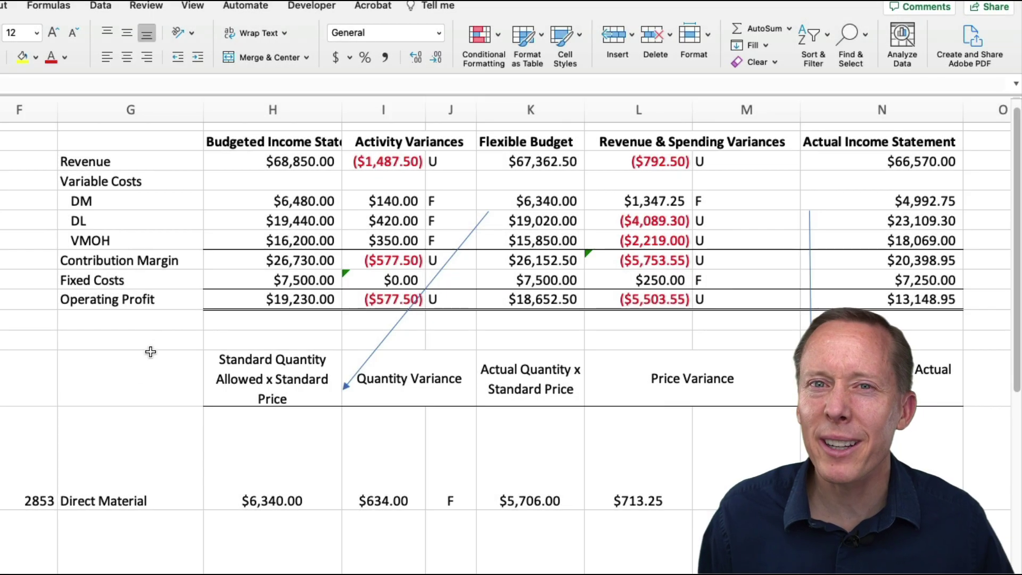
{"action": "scroll", "coordinate": [142, 372], "scroll_direction": "left", "scroll_amount": 4}
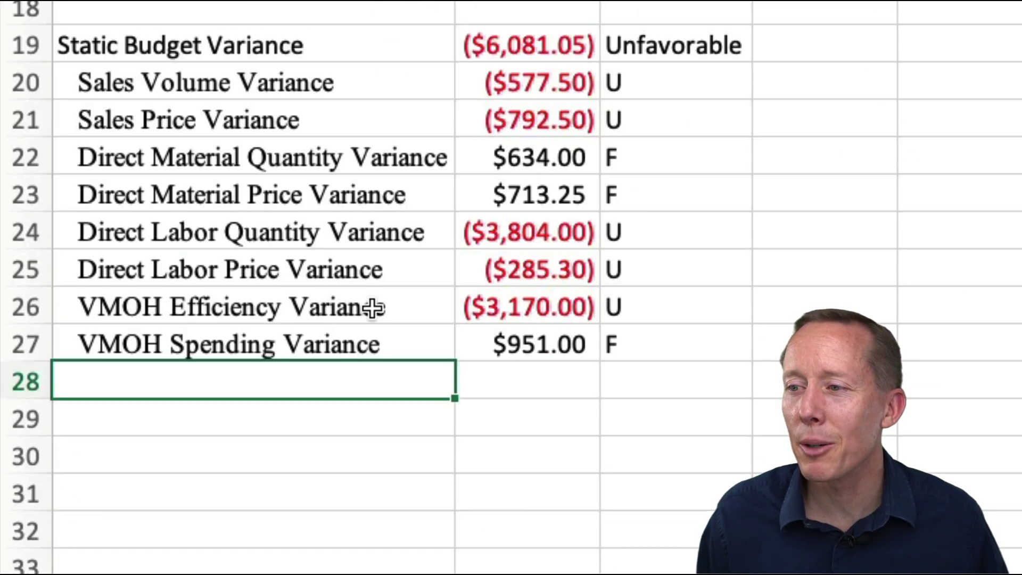
{"action": "left_click", "coordinate": [226, 344]}
{"action": "left_click", "coordinate": [240, 387]}
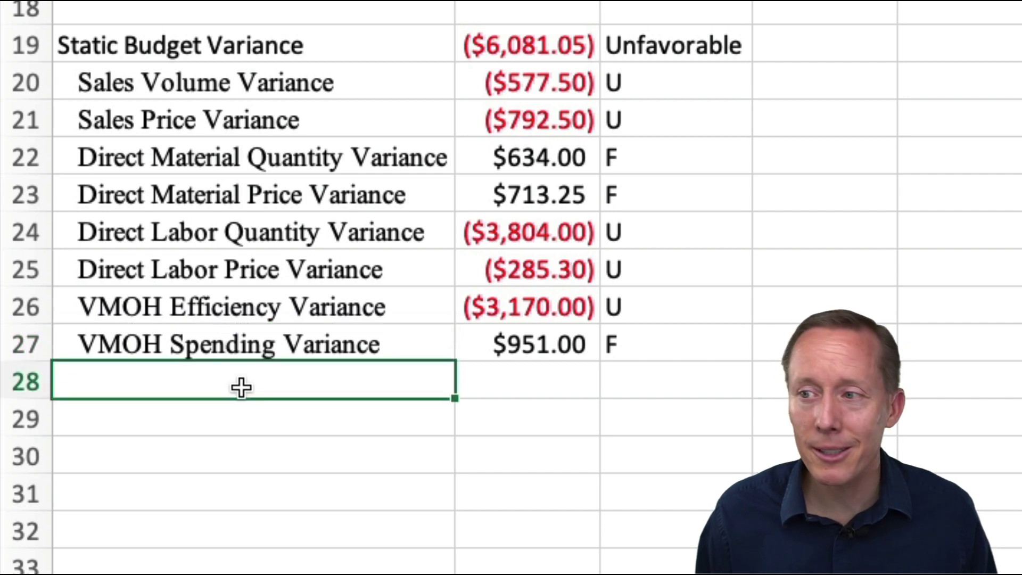
{"action": "key", "text": "Up"}
{"action": "key", "text": "ctrl+z"}
{"action": "key", "text": "ctrl+z"}
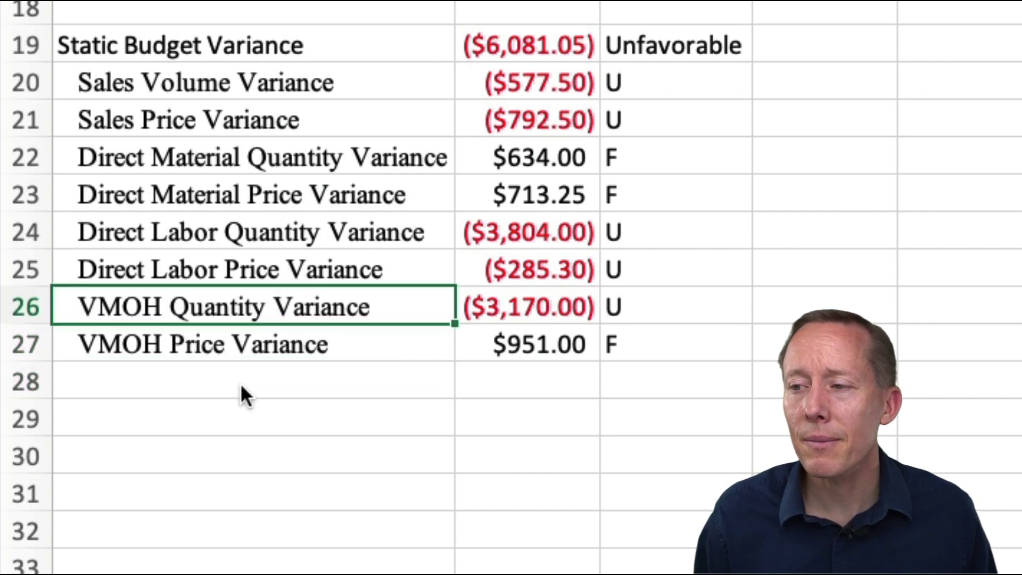
{"action": "left_click", "coordinate": [834, 294]}
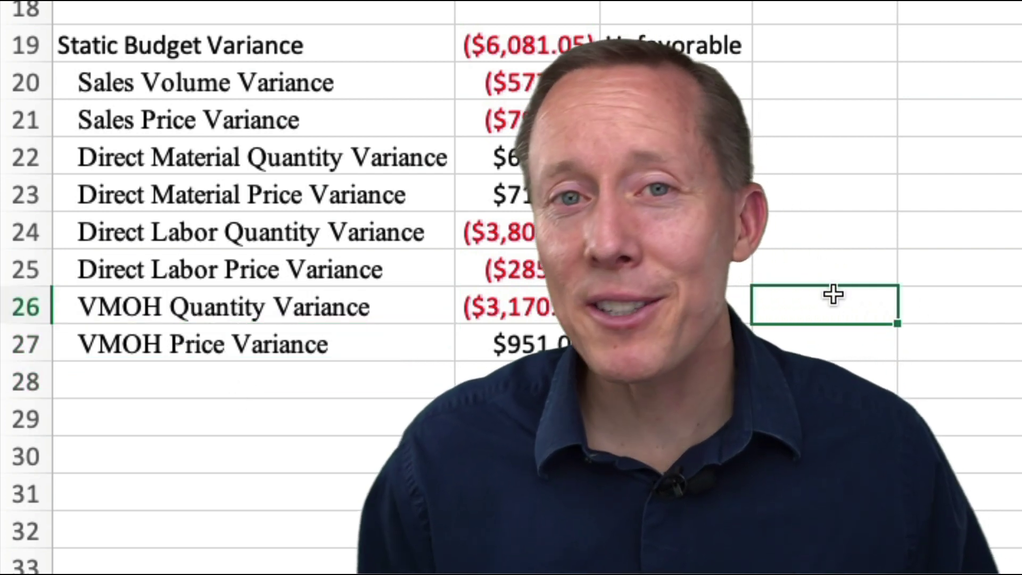